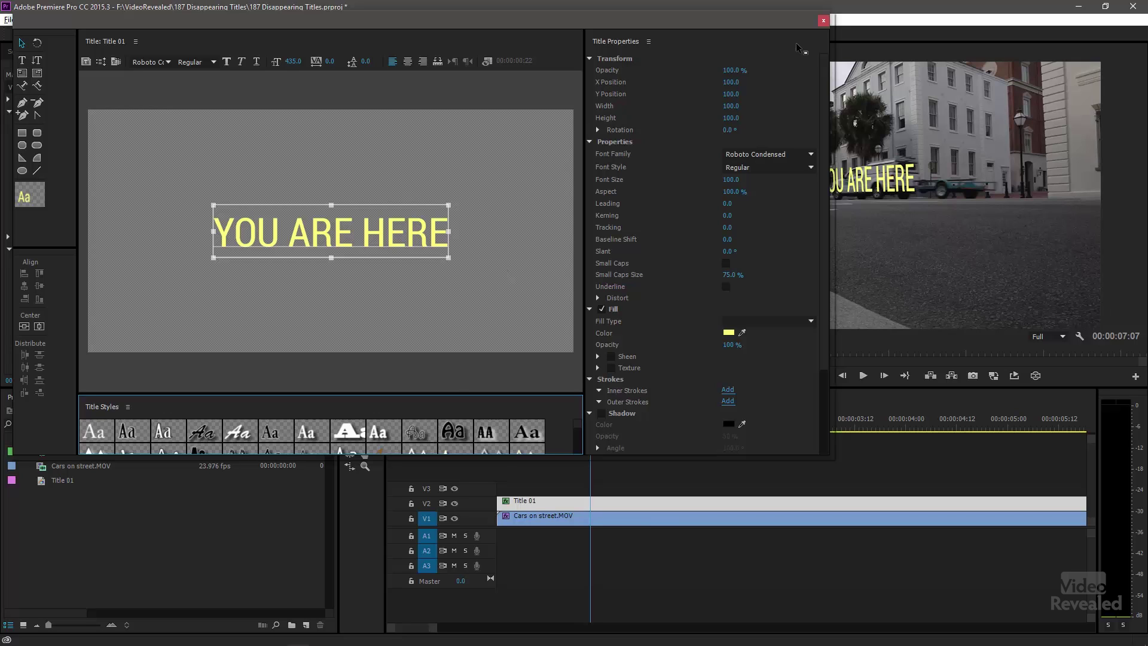
Close the Title designer to get back to the street clip showing the yellow YOU ARE HERE title.
{"action": "left_click", "coordinate": [823, 22]}
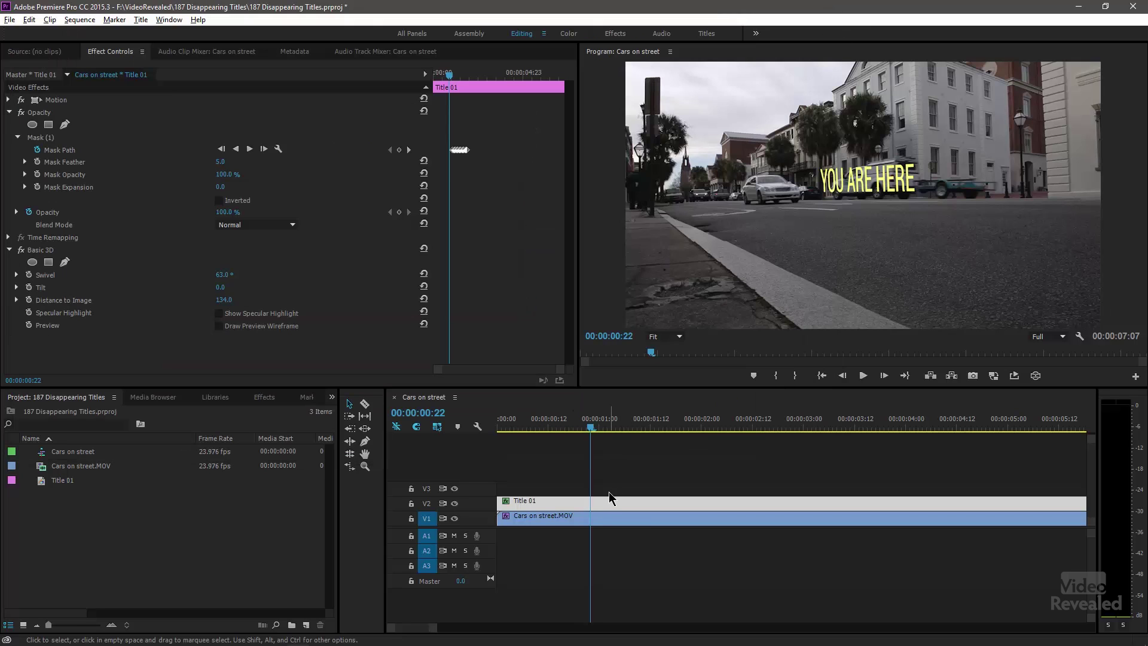
Compare the title with Basic 3D off and on, then delete its old Mask (1).
{"action": "left_click", "coordinate": [21, 251]}
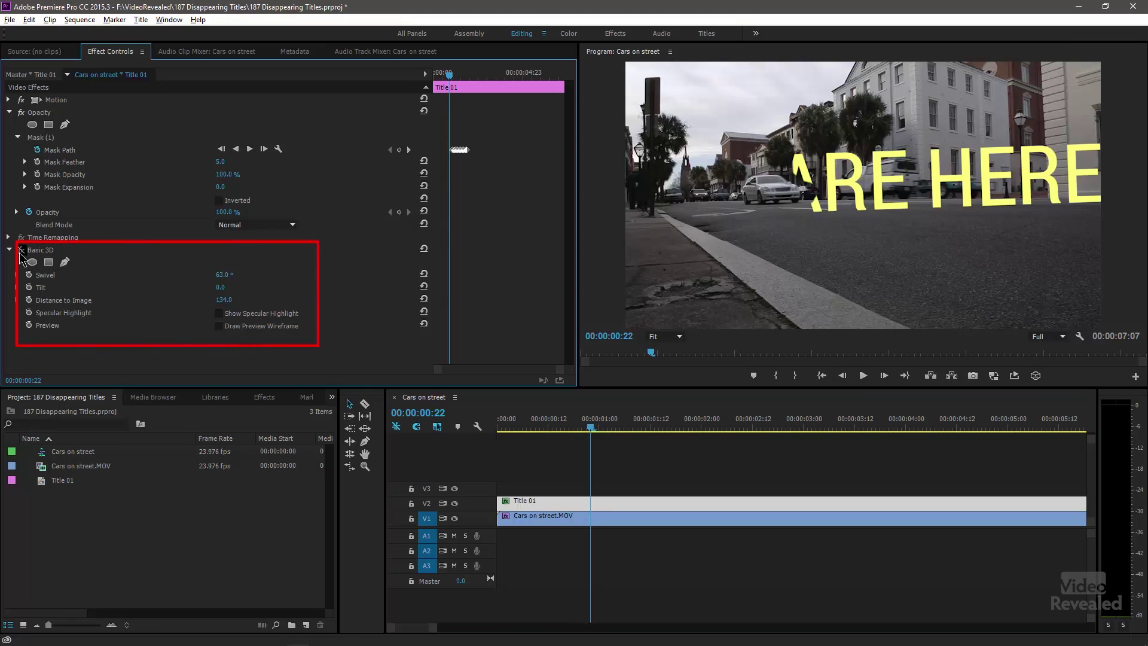
{"action": "left_click", "coordinate": [21, 251]}
{"action": "left_click", "coordinate": [56, 138]}
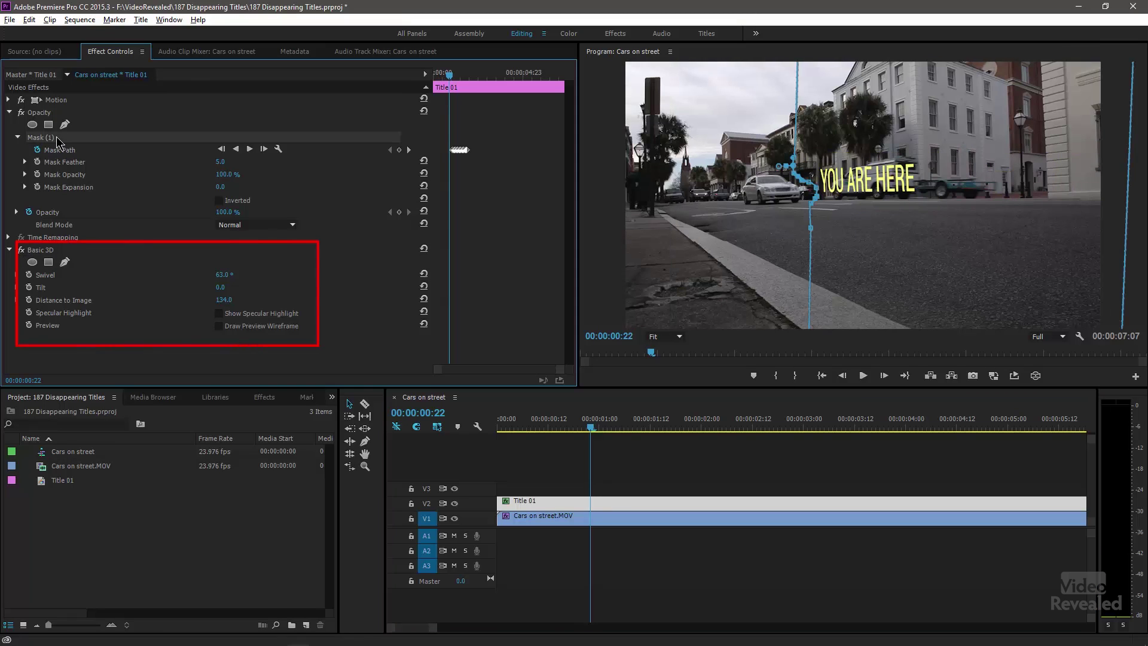
{"action": "key", "text": "Delete"}
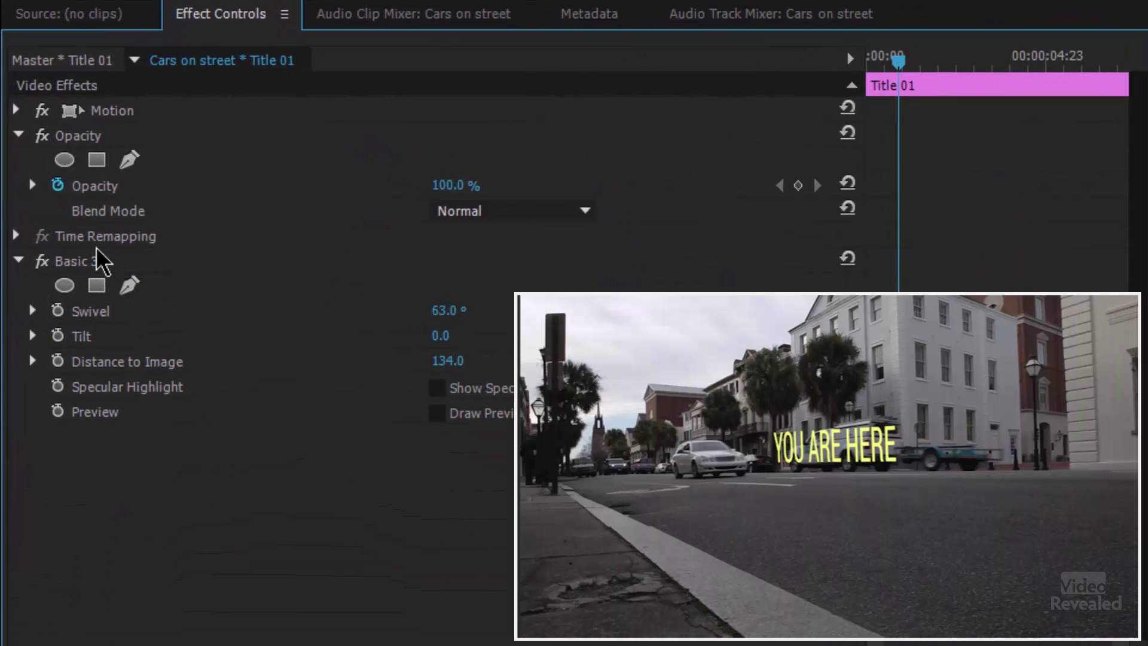
Recheck Basic 3D on and off, then scrub Distance to Image to 134.0.
{"action": "left_click", "coordinate": [42, 262]}
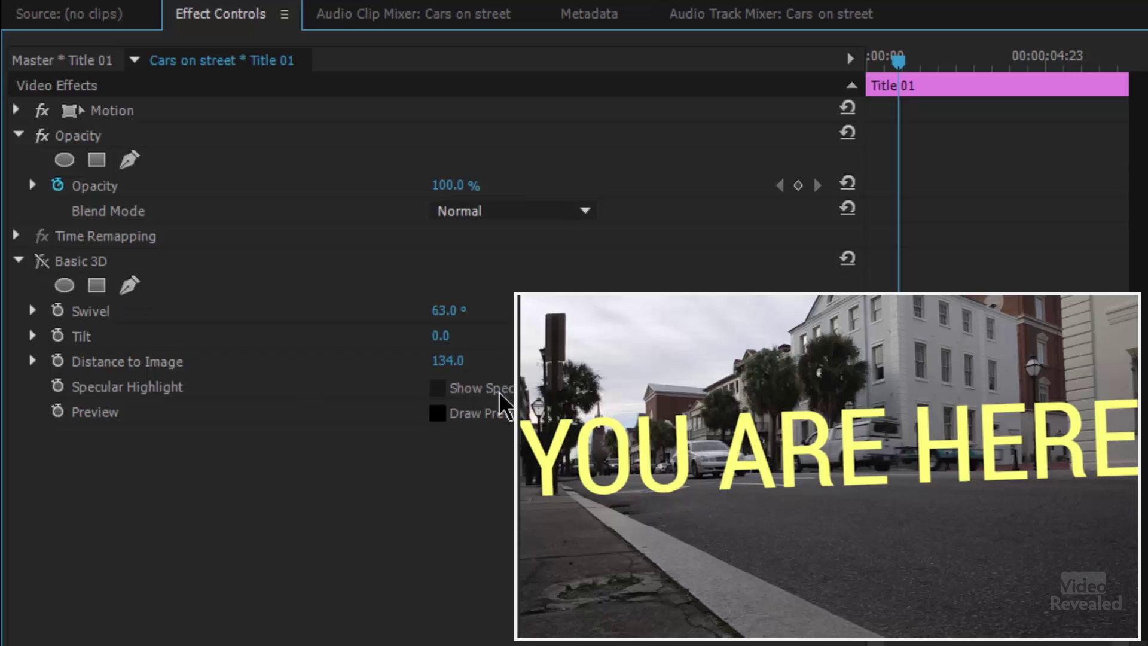
{"action": "left_click", "coordinate": [43, 262]}
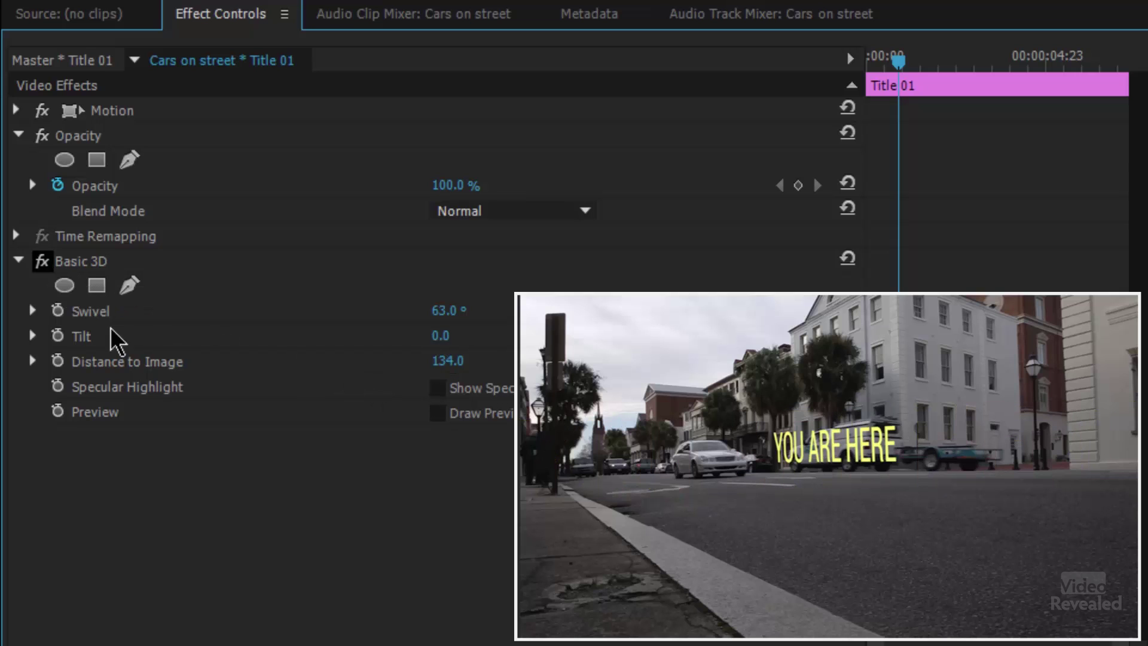
{"action": "mouse_move", "coordinate": [447, 360]}
{"action": "left_mouse_down"}
{"action": "mouse_move", "coordinate": [436, 361]}
{"action": "mouse_move", "coordinate": [537, 361]}
{"action": "mouse_move", "coordinate": [314, 361]}
{"action": "mouse_move", "coordinate": [394, 361]}
{"action": "left_mouse_up"}
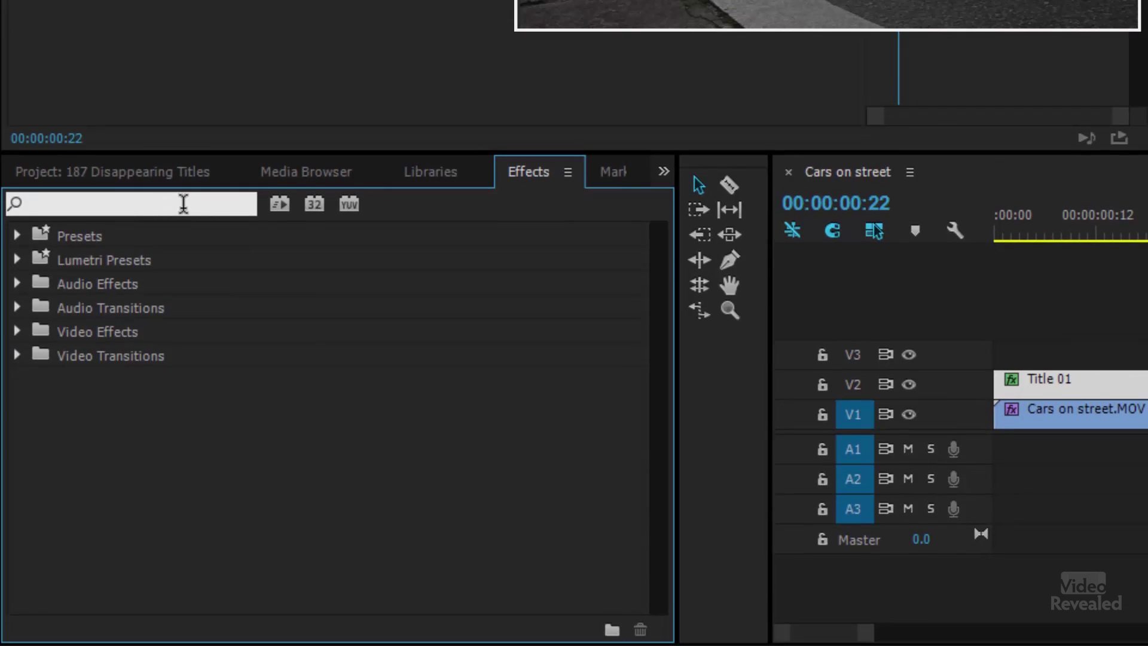
Search 'basi' in Effects, then scrub the title's Swivel and Distance to Image values.
{"action": "type", "text": "basic"}
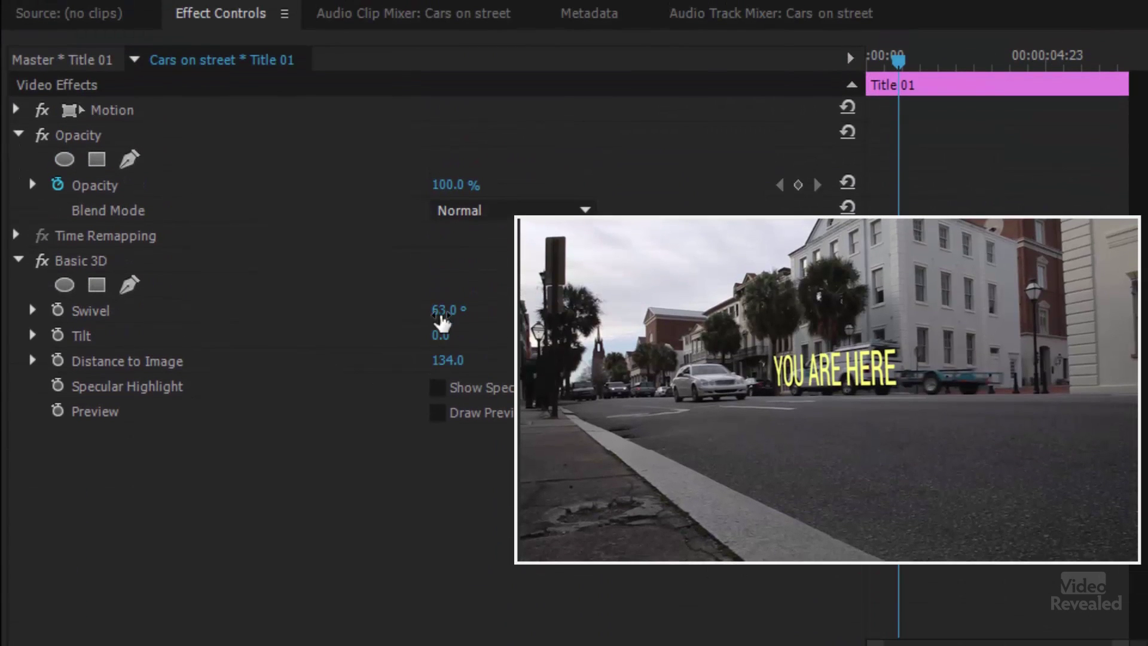
{"action": "mouse_move", "coordinate": [442, 322]}
{"action": "left_mouse_down"}
{"action": "mouse_move", "coordinate": [415, 322]}
{"action": "mouse_move", "coordinate": [452, 322]}
{"action": "mouse_move", "coordinate": [433, 321]}
{"action": "left_mouse_up"}
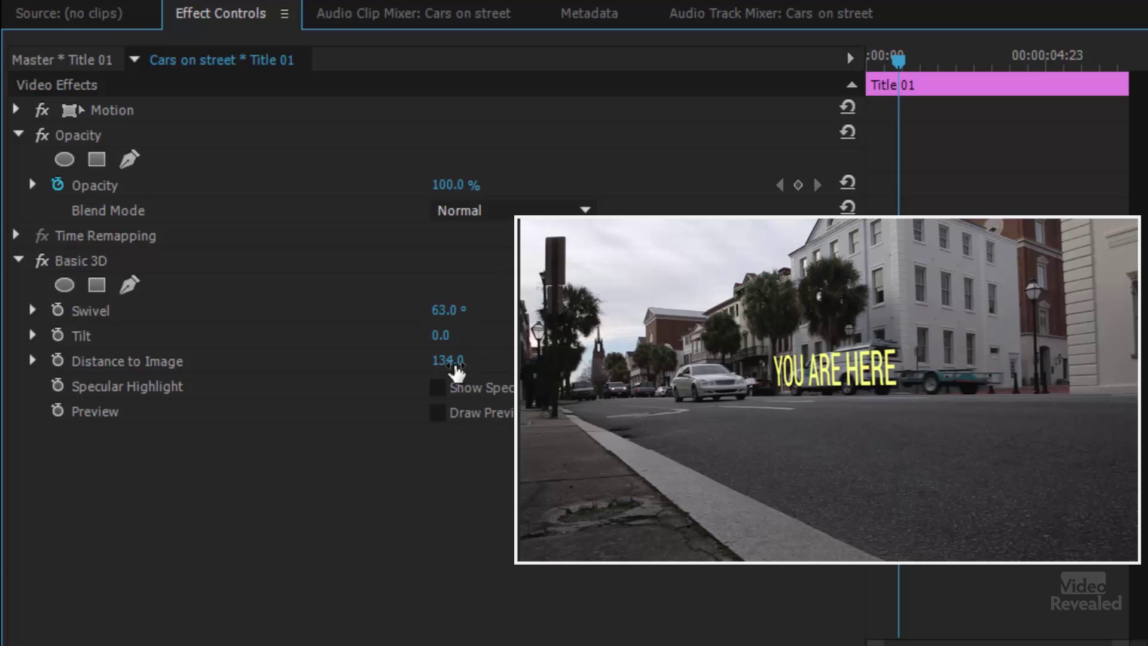
{"action": "mouse_move", "coordinate": [452, 366]}
{"action": "left_mouse_down"}
{"action": "mouse_move", "coordinate": [388, 366]}
{"action": "mouse_move", "coordinate": [436, 366]}
{"action": "left_mouse_up"}
Toggle the Motion effect off and on, collapse Motion, and play the street clip.
{"action": "left_click", "coordinate": [17, 110]}
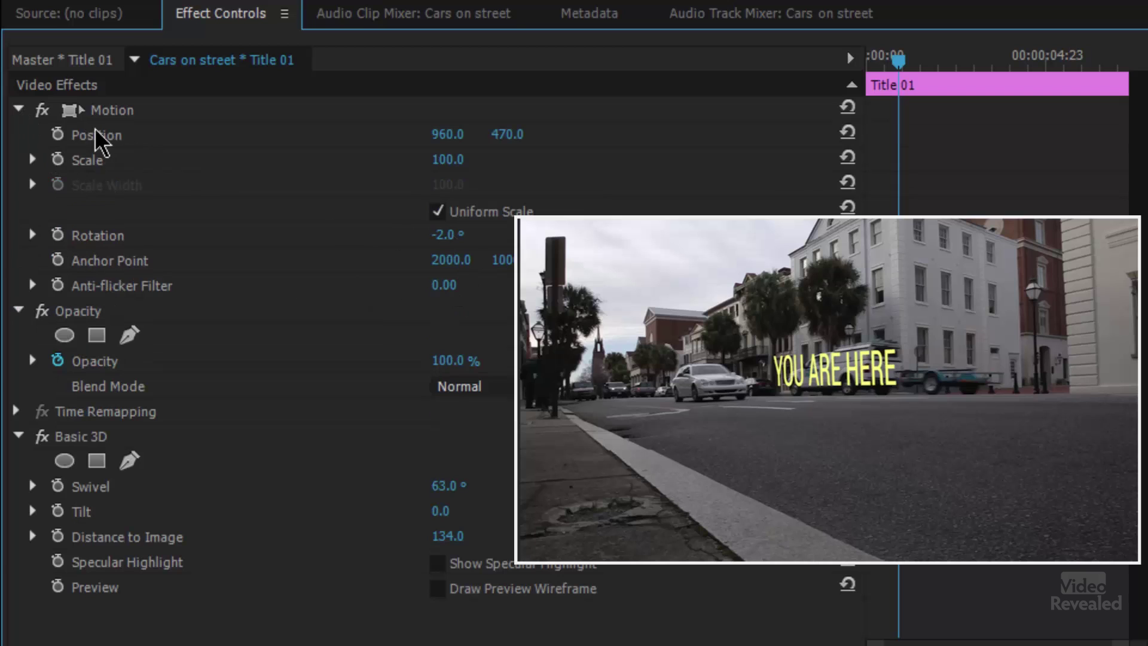
{"action": "left_click", "coordinate": [45, 113]}
{"action": "left_click", "coordinate": [45, 114]}
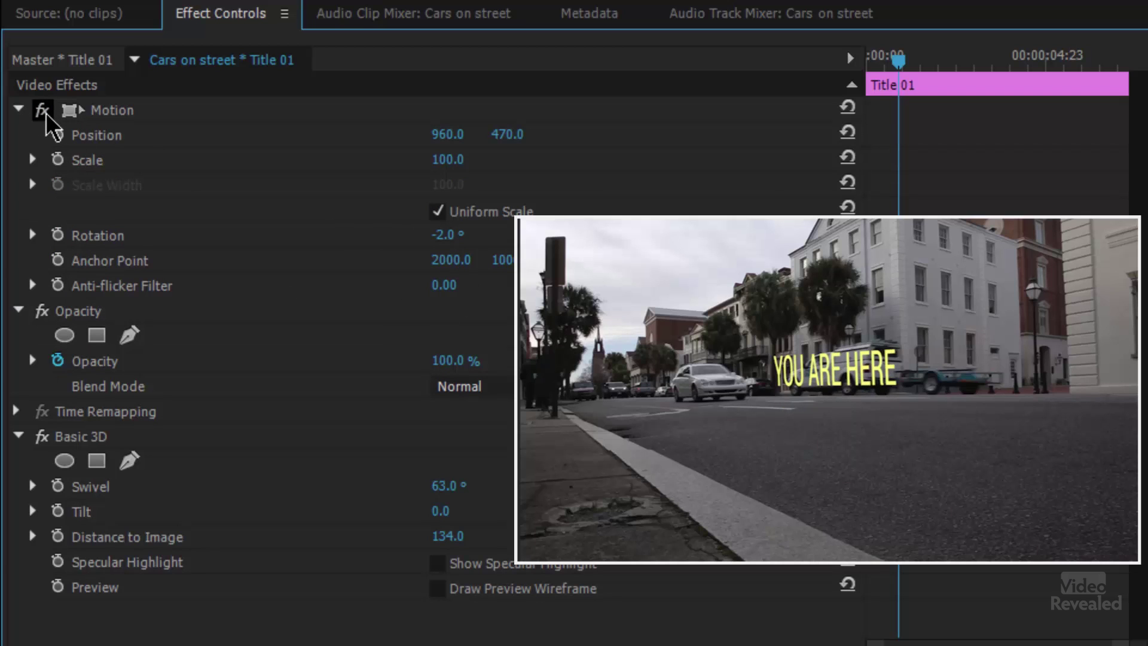
{"action": "left_click", "coordinate": [46, 113]}
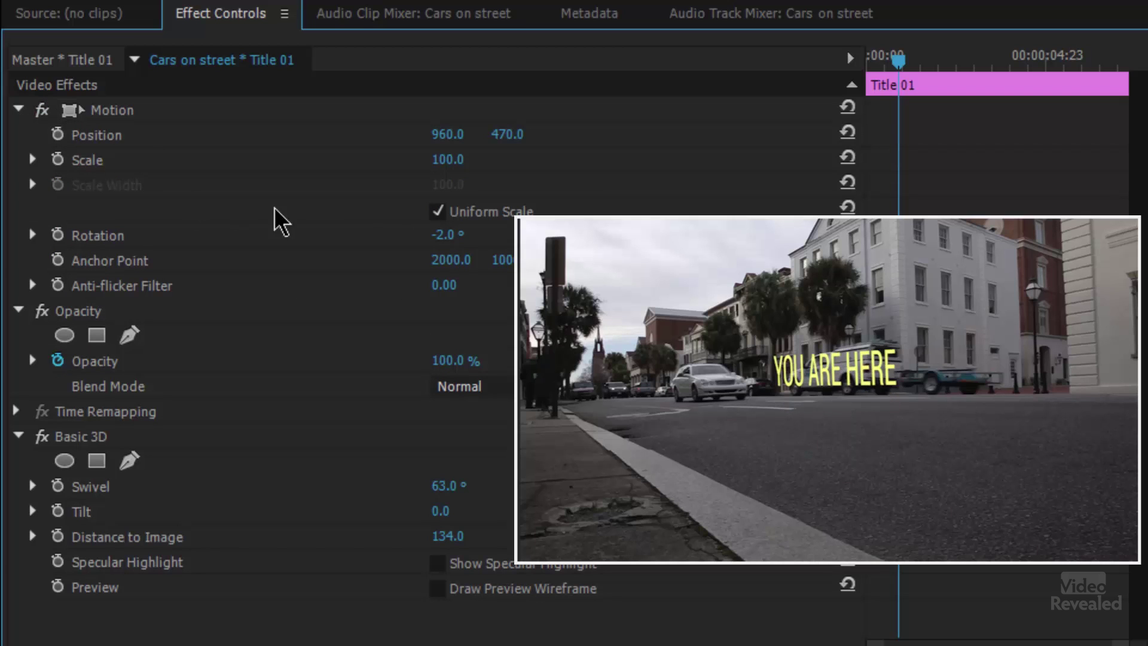
{"action": "left_click", "coordinate": [19, 110]}
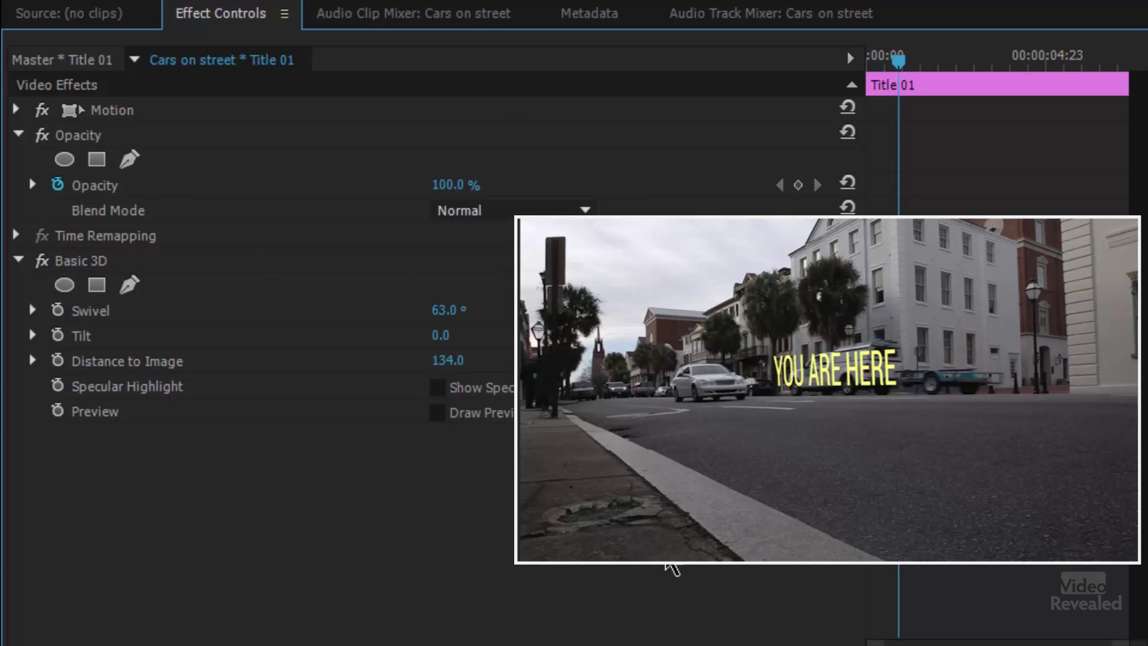
{"action": "key", "text": "space"}
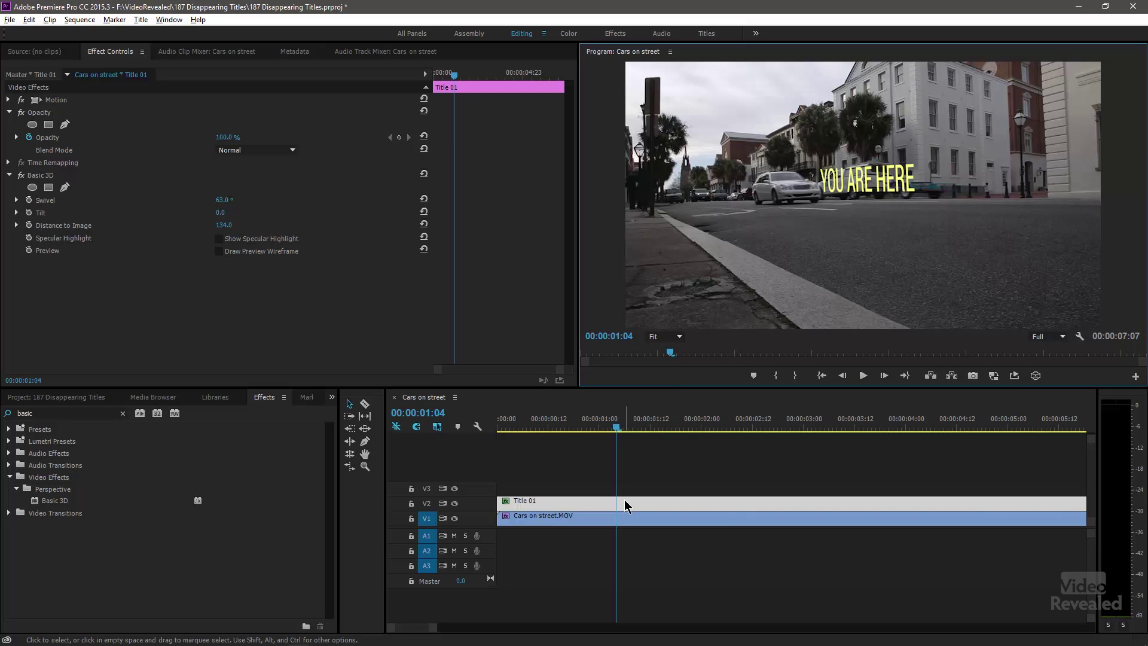
Collapse Basic 3D and expand Opacity in Effect Controls to reveal the mask tools.
{"action": "left_click", "coordinate": [557, 508]}
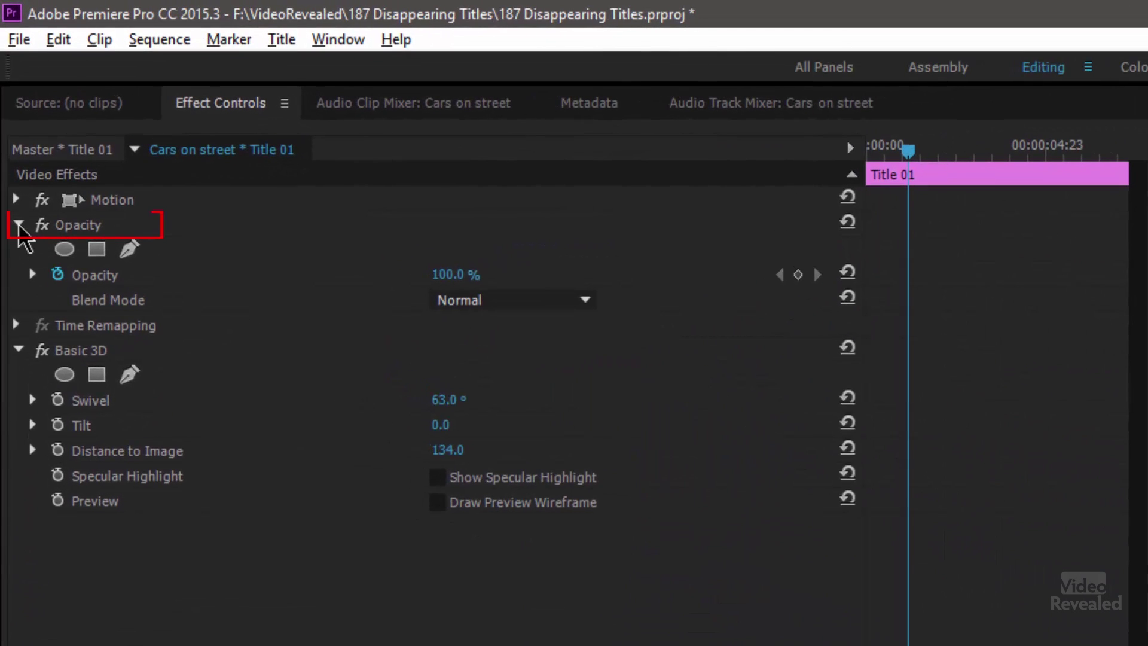
{"action": "left_click", "coordinate": [18, 227]}
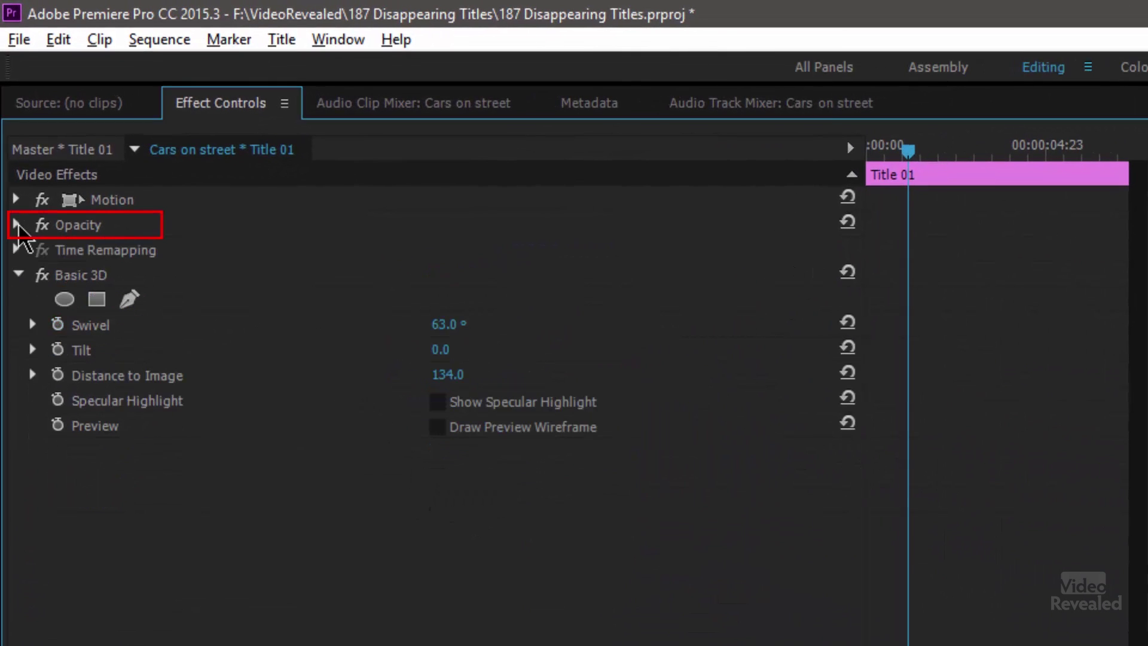
{"action": "left_click", "coordinate": [20, 276]}
{"action": "left_click", "coordinate": [17, 226]}
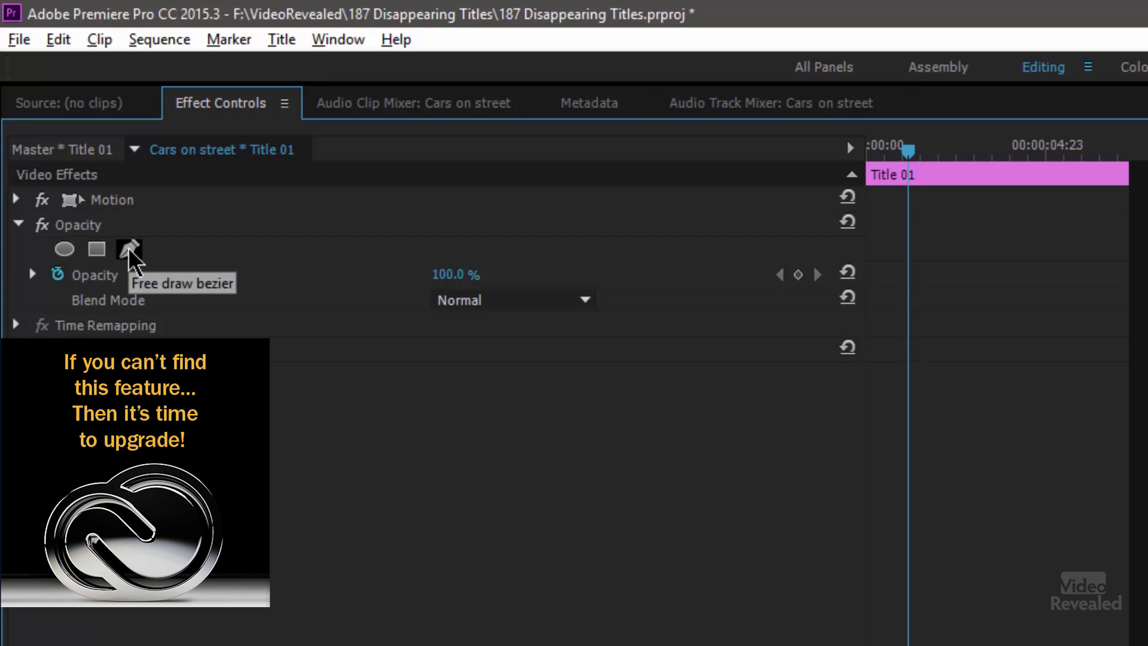
Start a free-draw bezier mask on the title and zoom the Program monitor to 400%.
{"action": "left_click", "coordinate": [129, 250]}
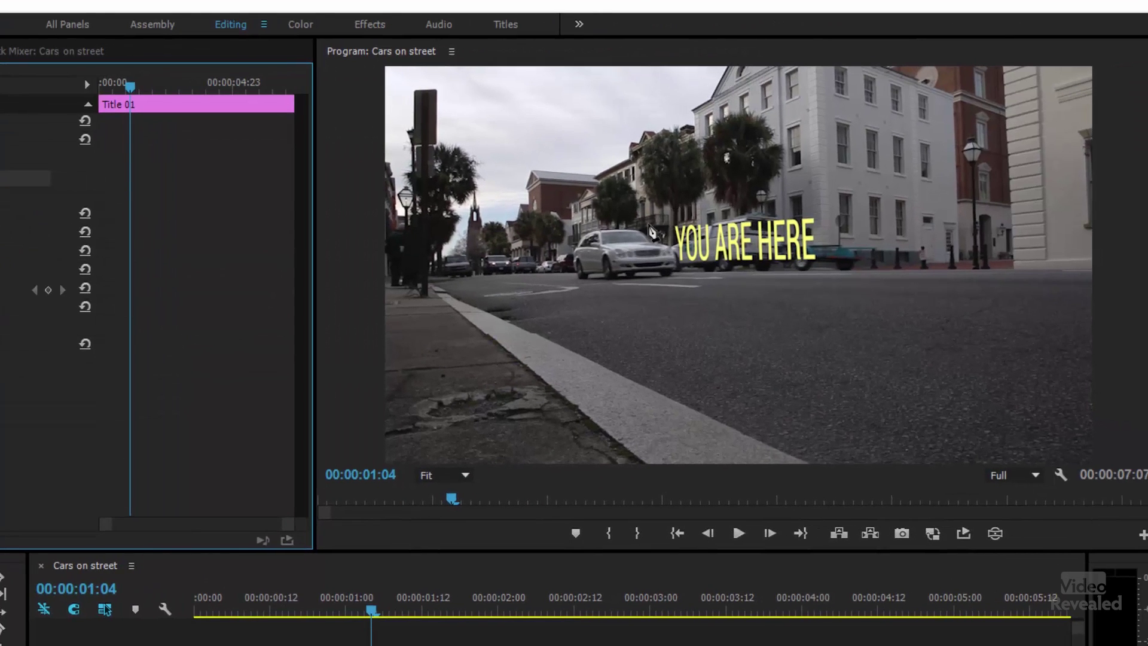
{"action": "left_click", "coordinate": [467, 476]}
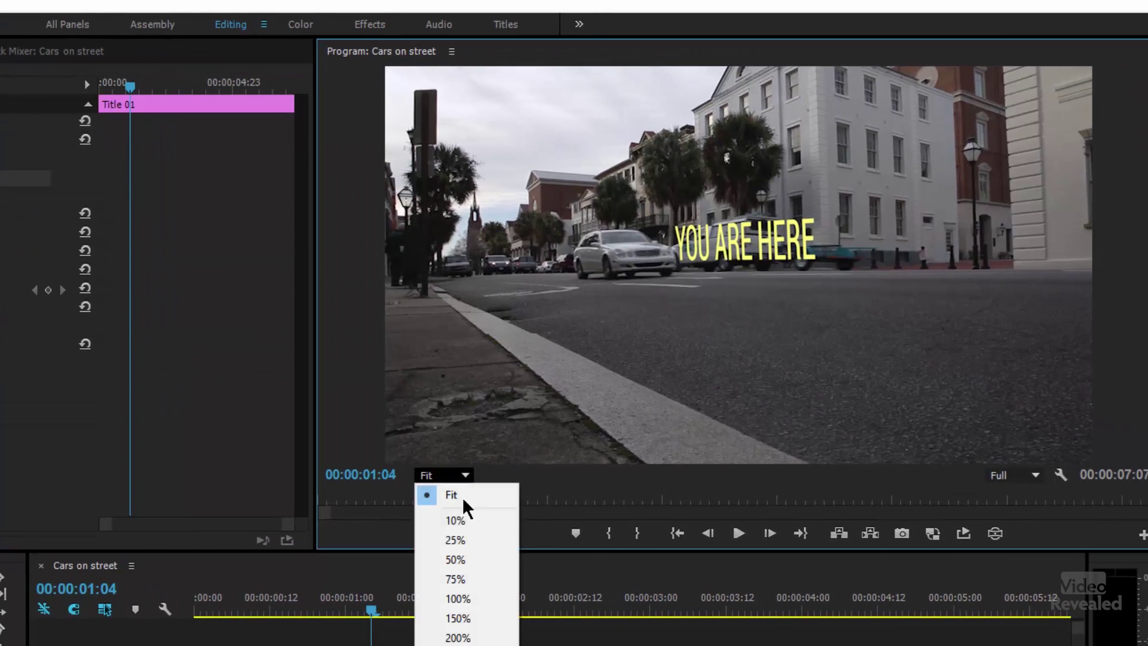
{"action": "left_click", "coordinate": [457, 644]}
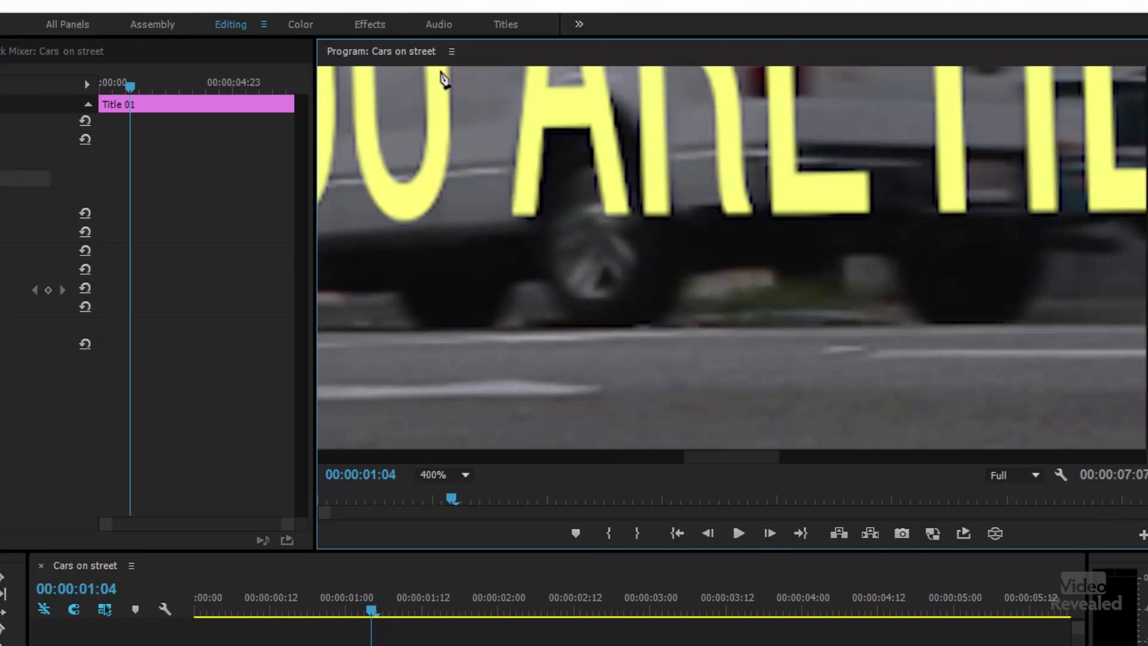
Maximize the Program monitor panel and scroll the view to the silver car's roof.
{"action": "left_click", "coordinate": [451, 52]}
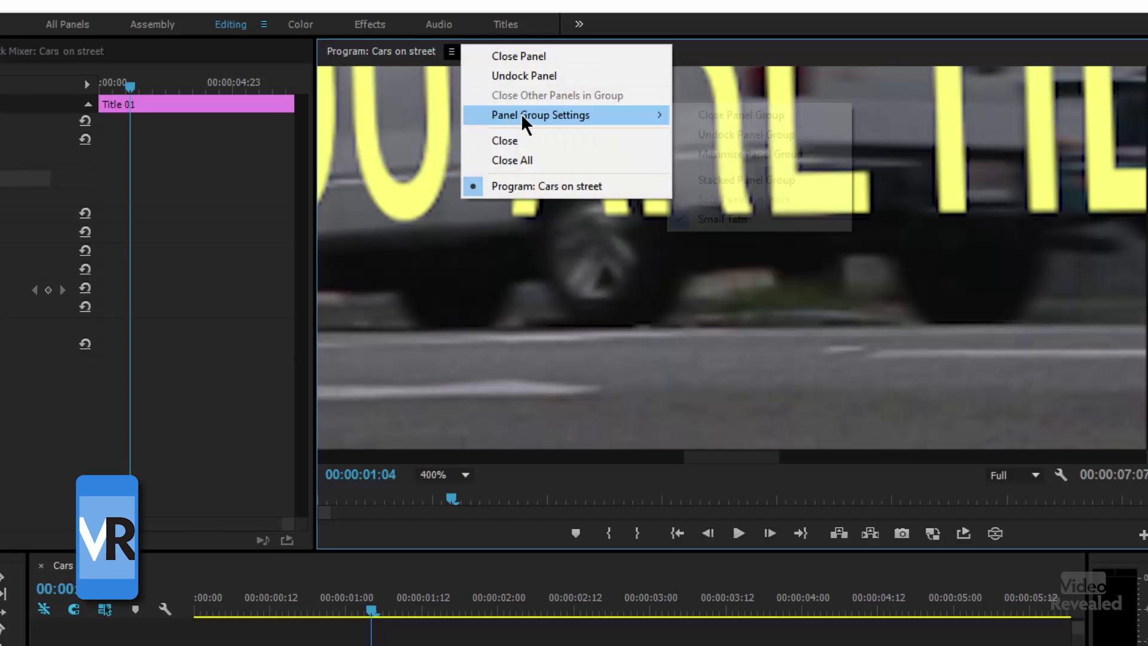
{"action": "mouse_move", "coordinate": [522, 113]}
{"action": "left_click", "coordinate": [756, 155]}
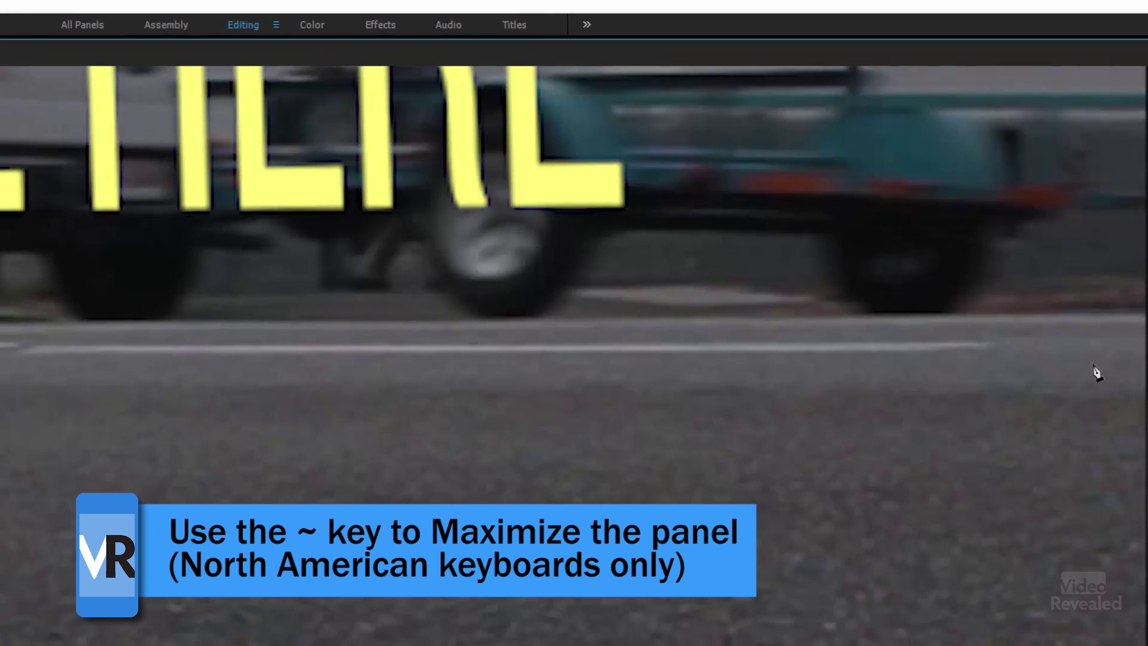
{"action": "scroll", "coordinate": [1144, 273], "scroll_direction": "up", "scroll_amount": 2}
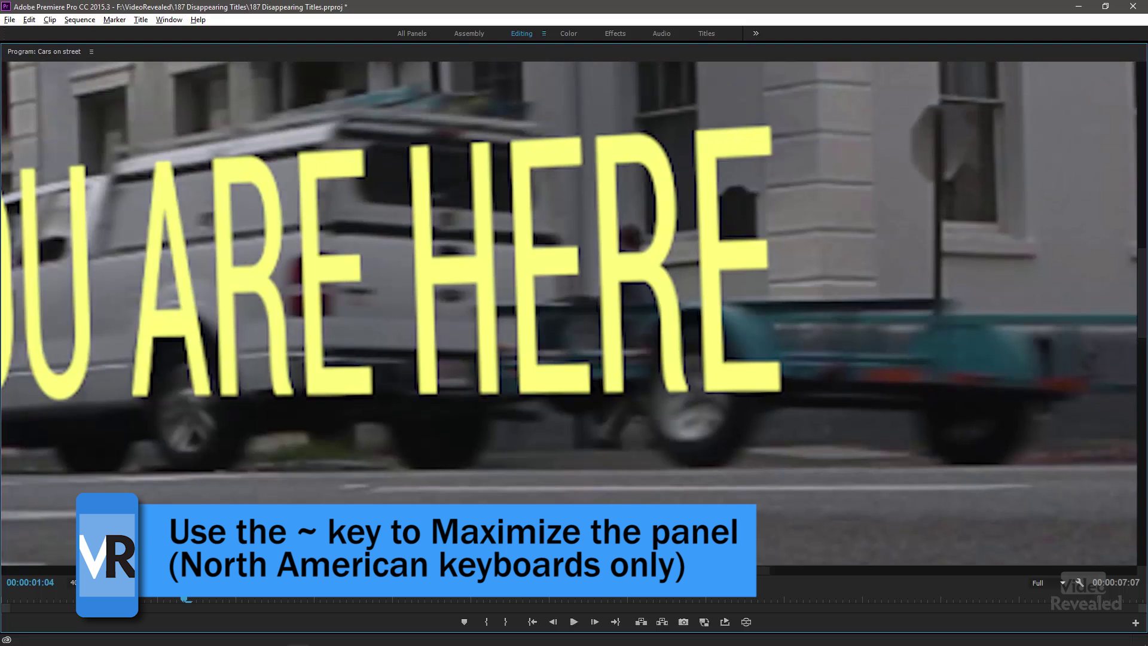
{"action": "scroll", "coordinate": [569, 317], "scroll_direction": "left", "scroll_amount": 10}
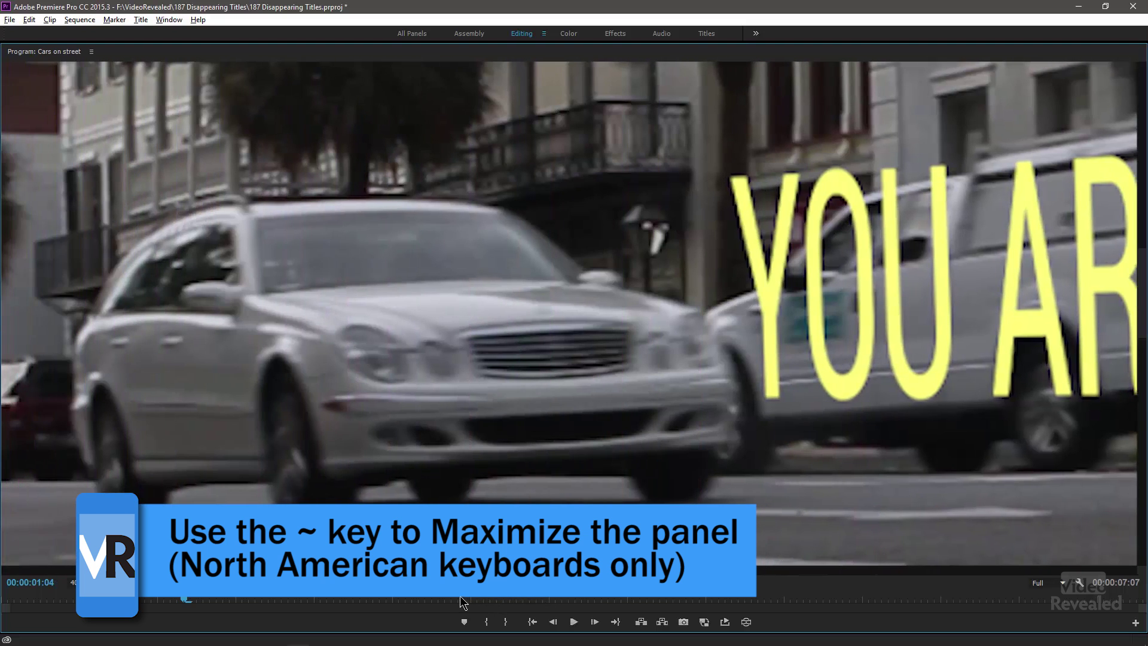
{"action": "scroll", "coordinate": [461, 596], "scroll_direction": "left", "scroll_amount": 1}
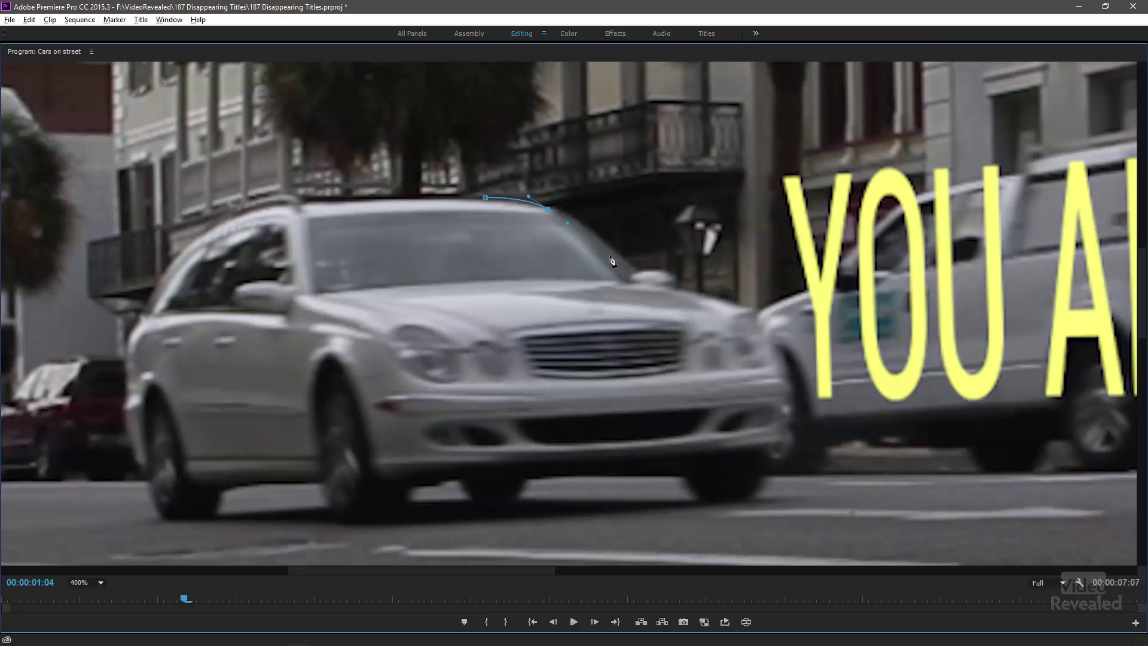
Trace mask points along the car's windshield, hood corner and down its right side.
{"action": "left_click", "coordinate": [646, 271]}
{"action": "key", "text": "ctrl+z"}
{"action": "left_click_drag", "start_coordinate": [653, 273], "coordinate": [659, 271]}
{"action": "left_click", "coordinate": [609, 256]}
{"action": "left_click", "coordinate": [680, 292]}
{"action": "left_click_drag", "start_coordinate": [757, 316], "coordinate": [763, 335]}
Continue the mask down the front bumper, around the front wheel and along the lower edge.
{"action": "left_click", "coordinate": [788, 440]}
{"action": "left_click", "coordinate": [779, 457]}
{"action": "left_click", "coordinate": [763, 470]}
{"action": "left_click_drag", "start_coordinate": [731, 502], "coordinate": [705, 502]}
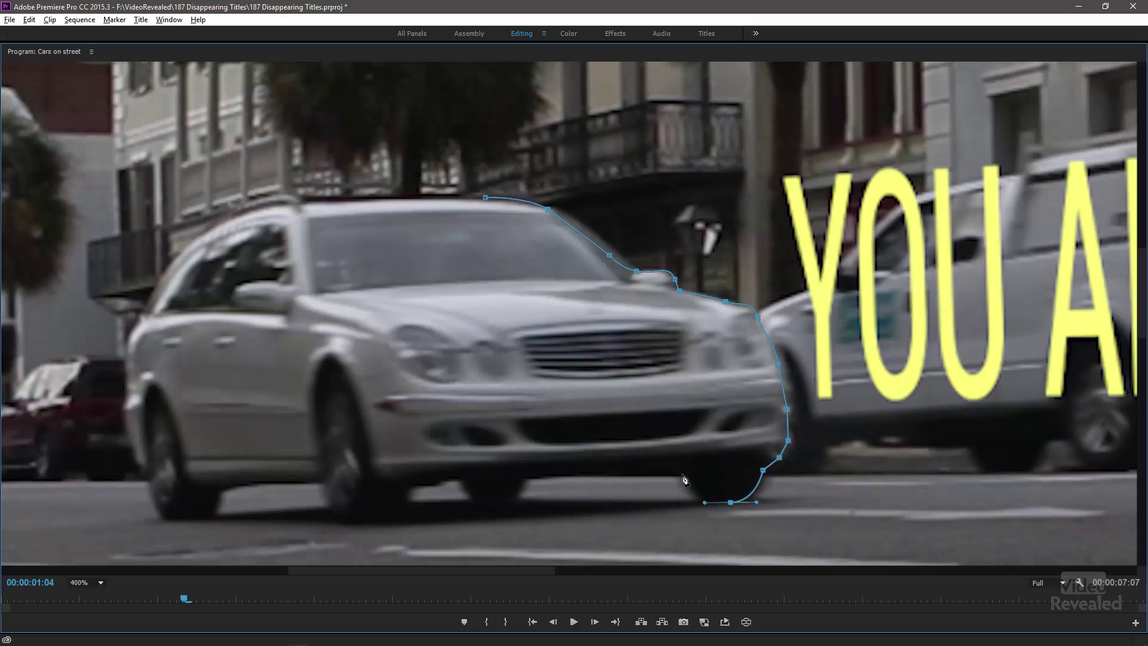
{"action": "left_click", "coordinate": [682, 473]}
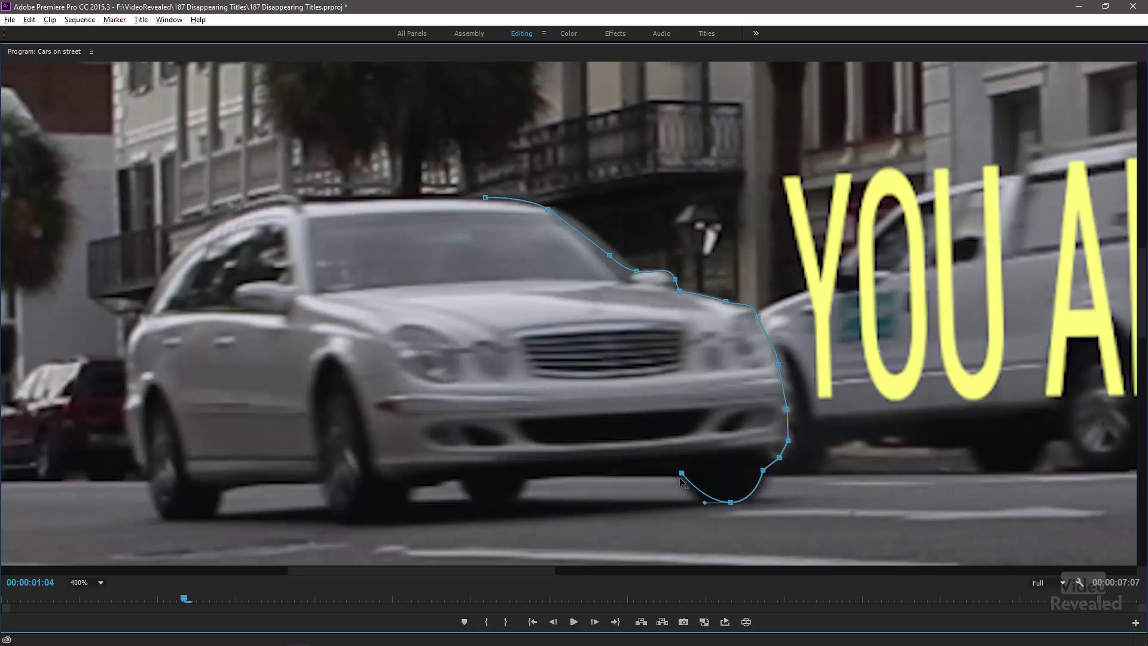
{"action": "left_click", "coordinate": [531, 478]}
{"action": "left_click_drag", "start_coordinate": [497, 504], "coordinate": [469, 511]}
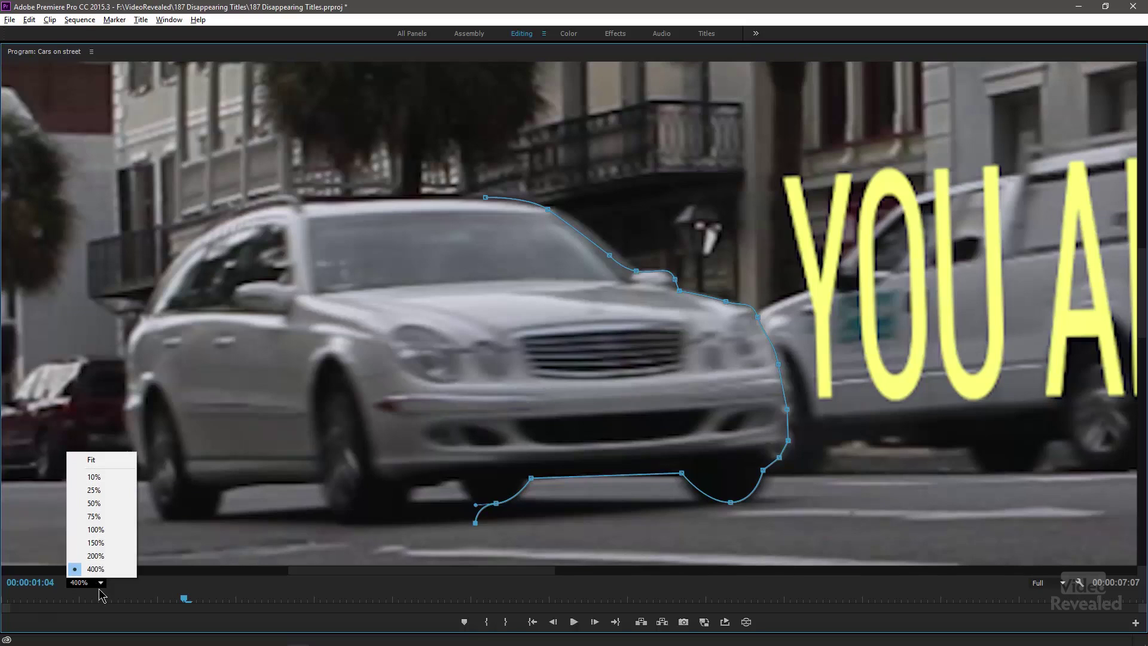
Set the Program monitor zoom to 50% to see the whole frame.
{"action": "left_click", "coordinate": [94, 489]}
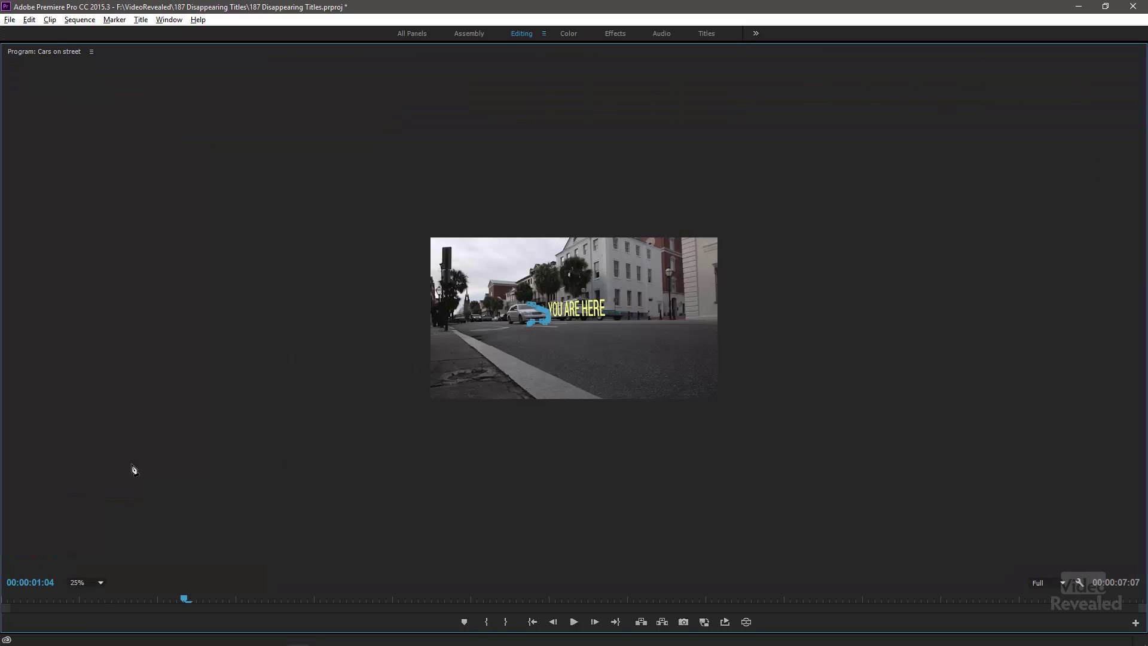
{"action": "left_click", "coordinate": [79, 583]}
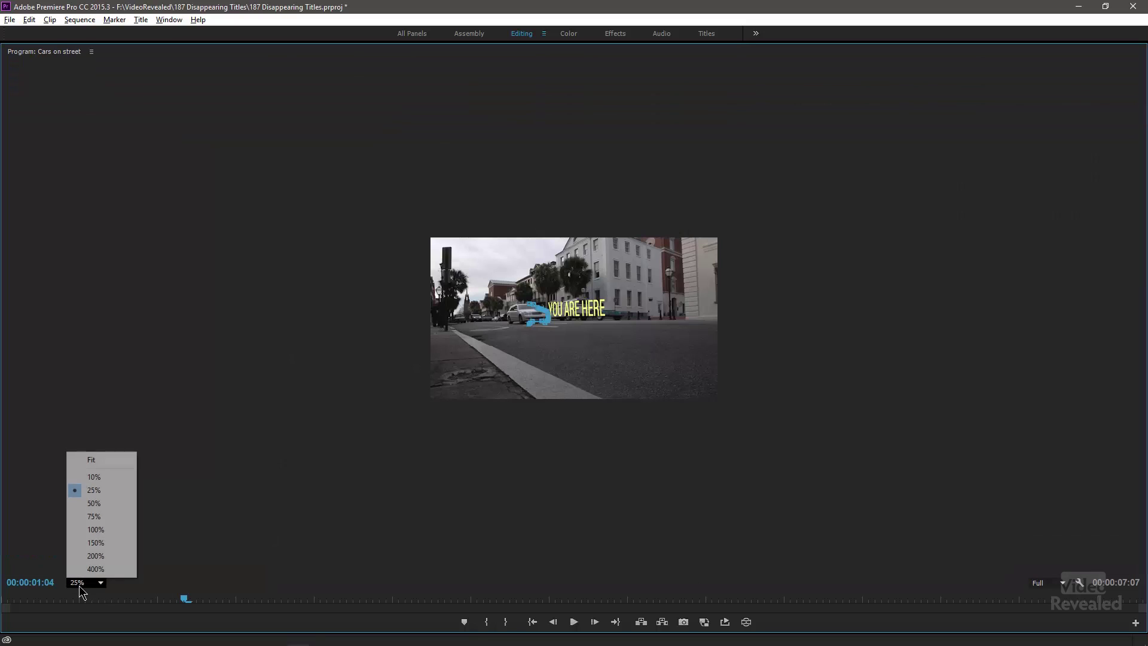
{"action": "left_click", "coordinate": [97, 502]}
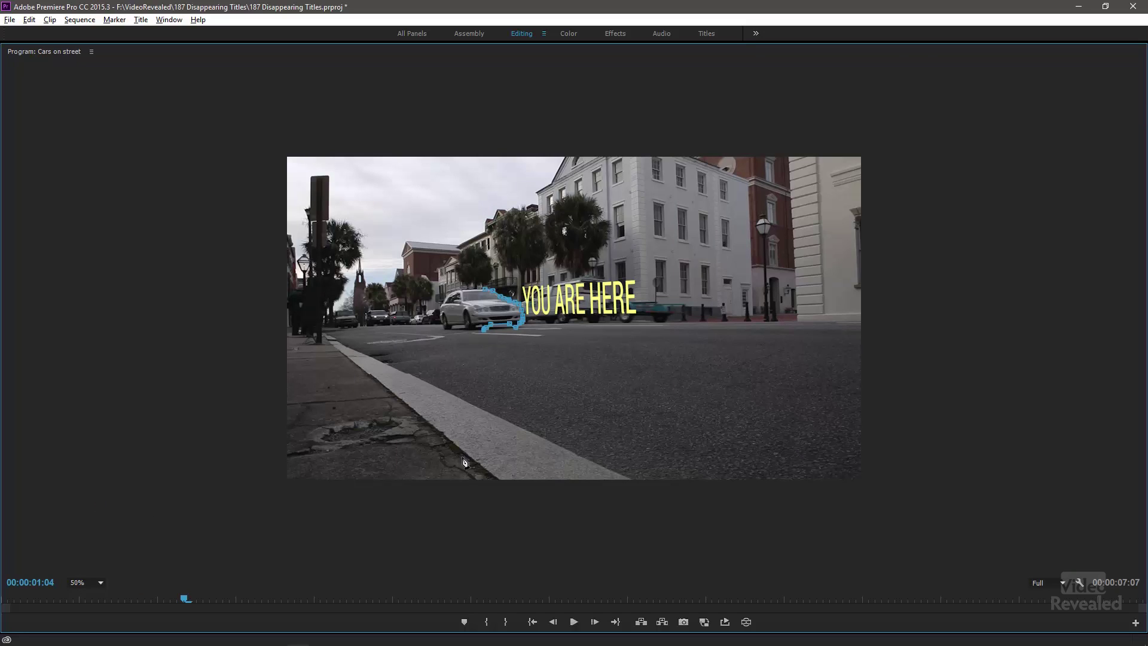
Add mask points outside the frame's bottom, right and top, then close the path at its start.
{"action": "left_click", "coordinate": [475, 492]}
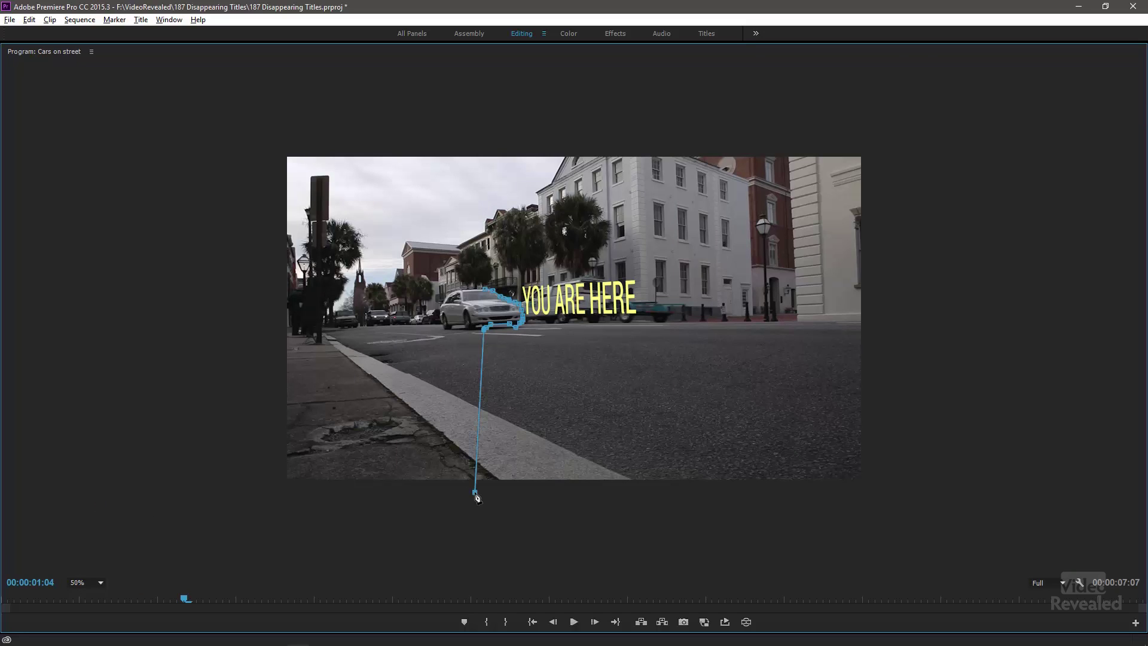
{"action": "left_click", "coordinate": [880, 494]}
{"action": "left_click", "coordinate": [886, 145]}
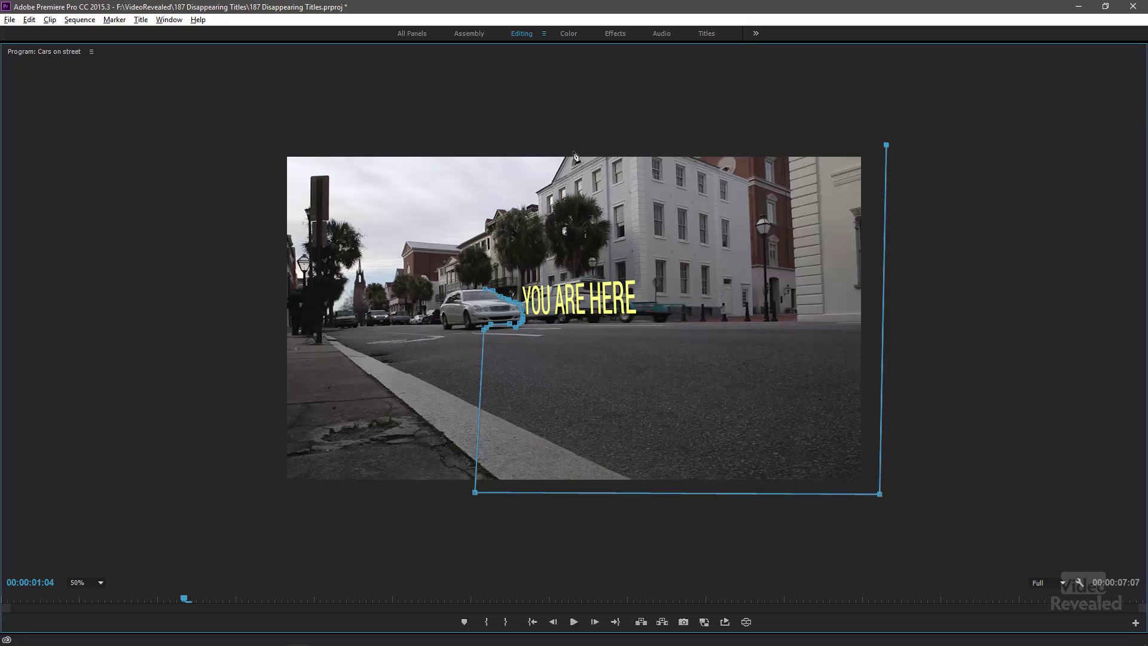
{"action": "left_click", "coordinate": [482, 149]}
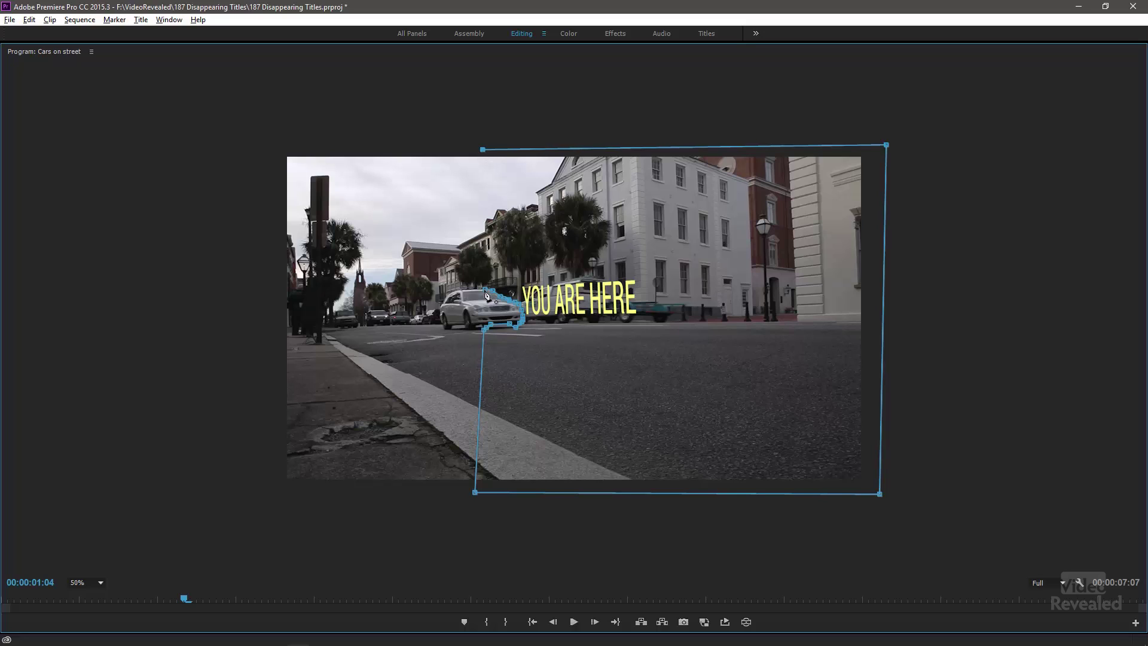
{"action": "left_click", "coordinate": [486, 293]}
{"action": "left_click", "coordinate": [99, 584]}
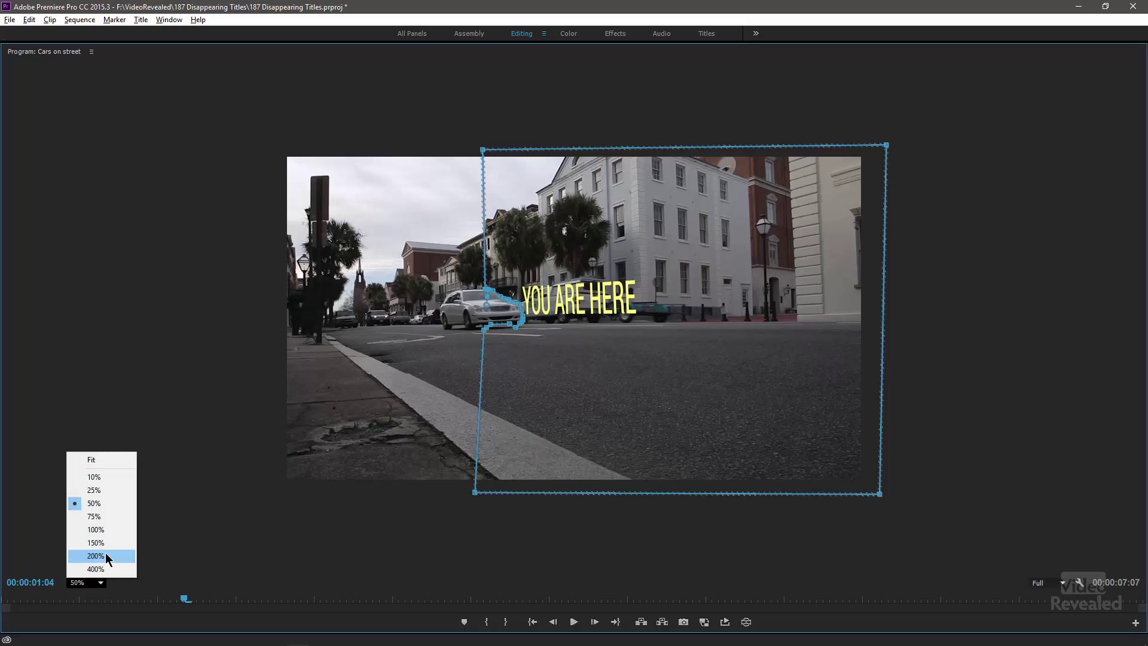
Zoom to 200%, restore the panel layout, and set a Mask Path keyframe at 00:00:01:04.
{"action": "left_click", "coordinate": [106, 554]}
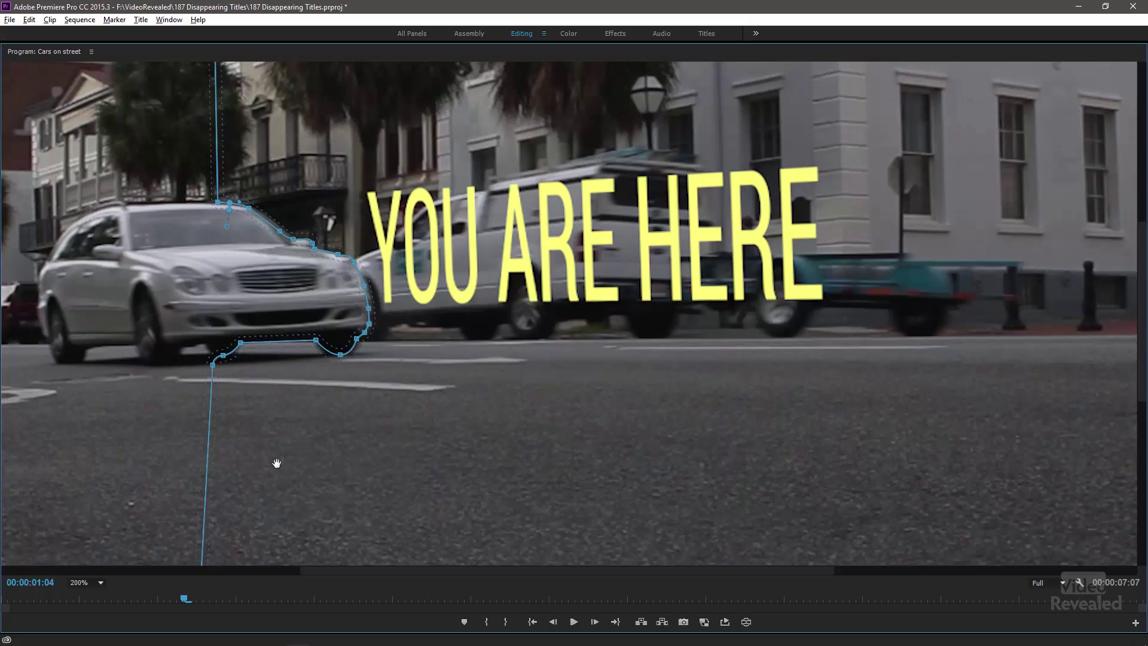
{"action": "key", "text": "grave"}
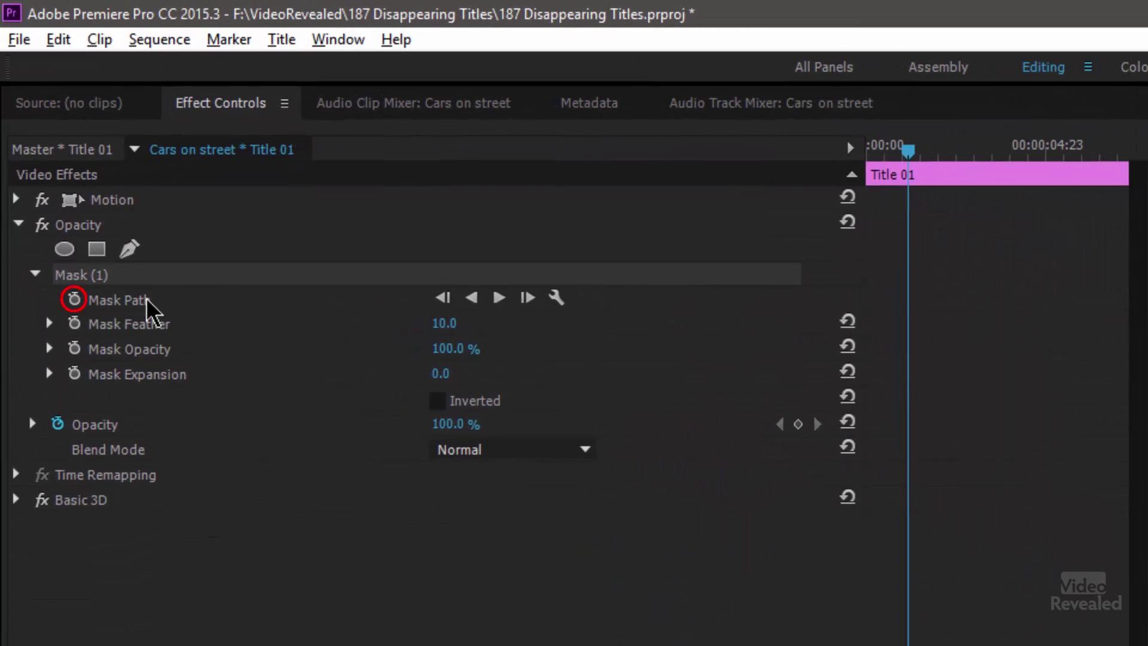
{"action": "left_click", "coordinate": [74, 299]}
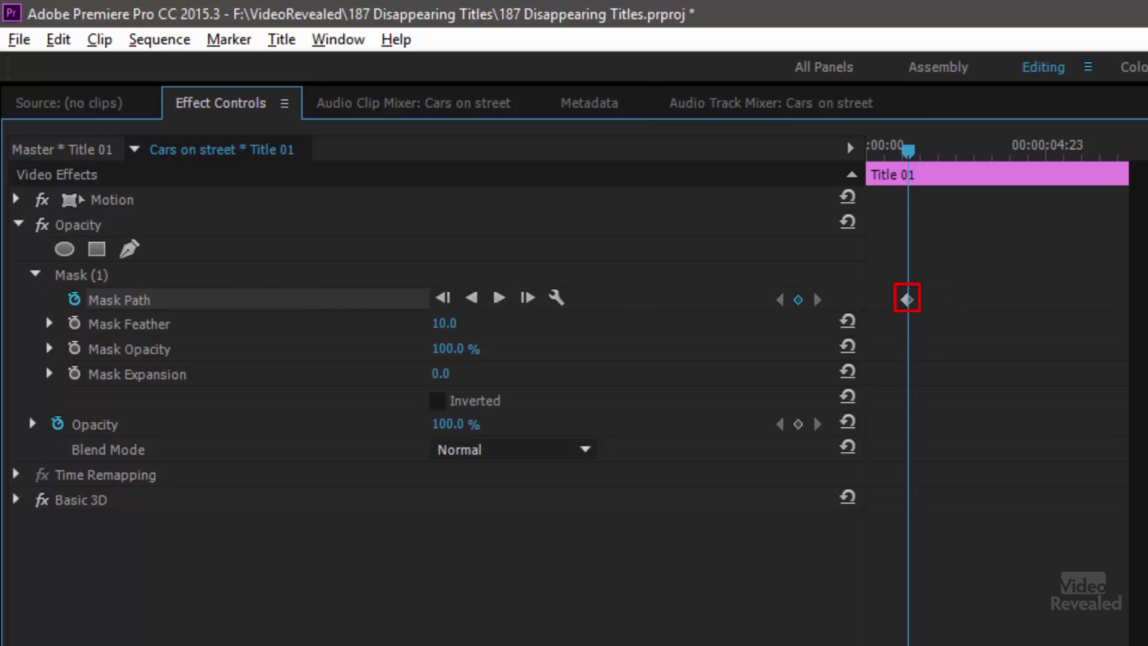
{"action": "left_click", "coordinate": [132, 275]}
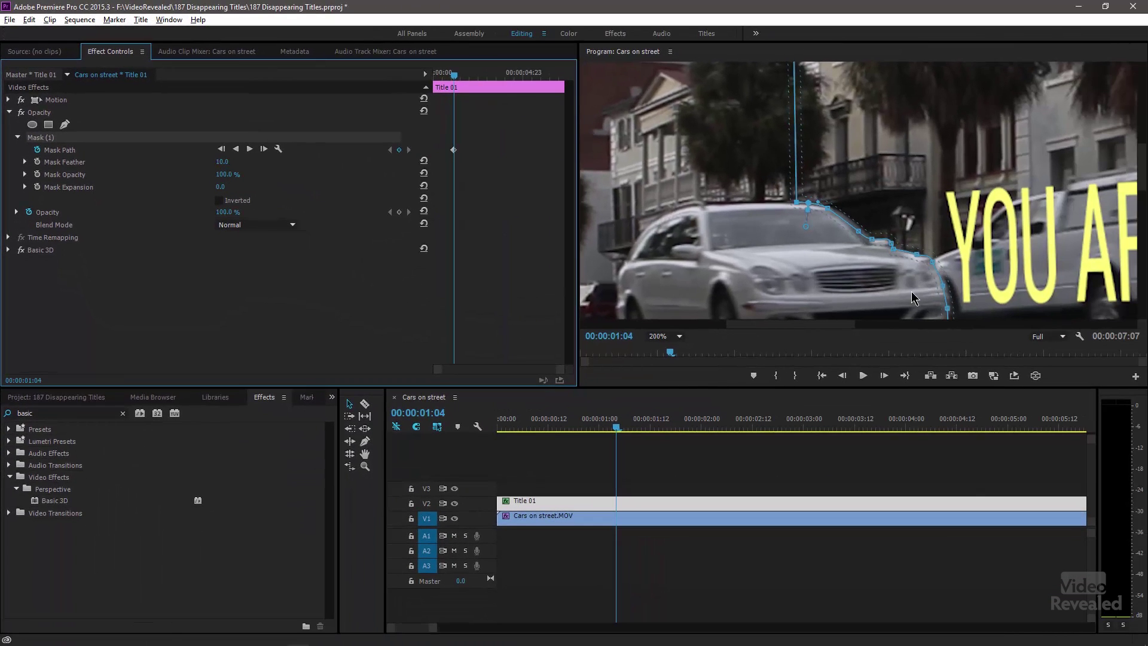
Maximize the monitor and drag the mask onto the car over the first frames.
{"action": "key", "text": "grave"}
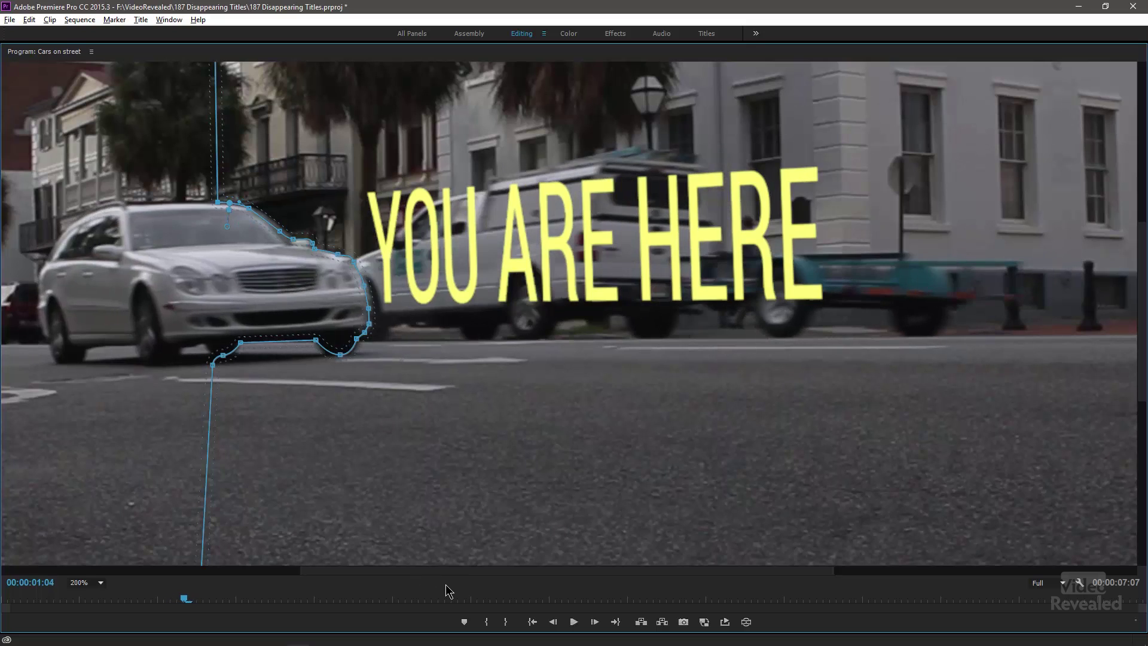
{"action": "key", "text": "Left"}
{"action": "key", "text": "Left"}
{"action": "key", "text": "Right"}
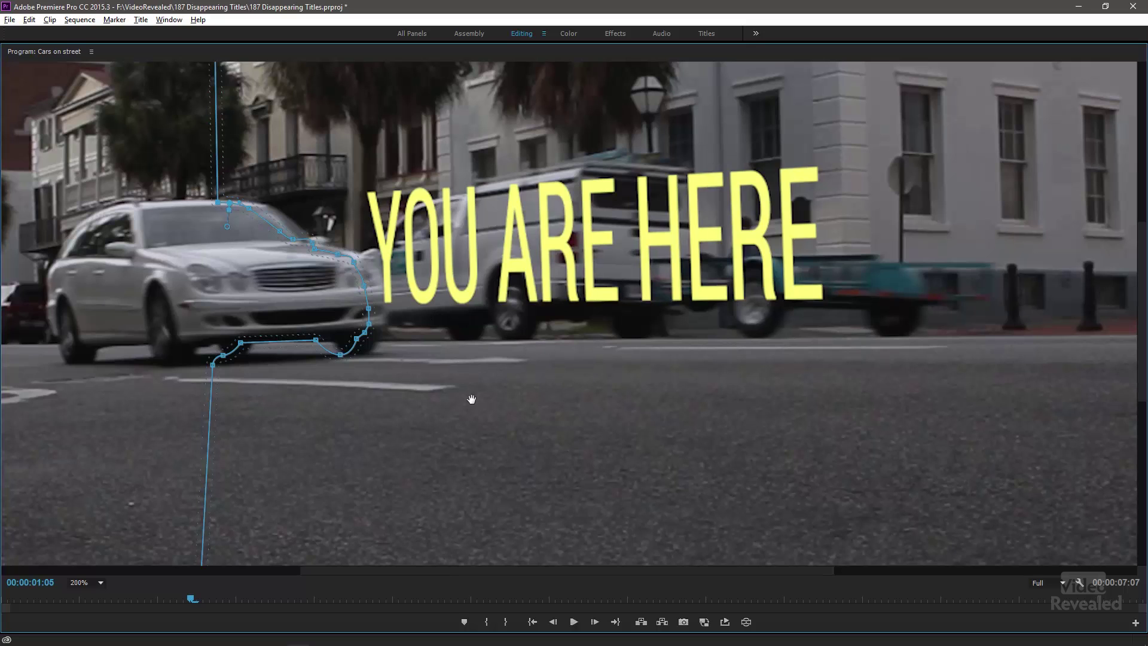
{"action": "left_click_drag", "start_coordinate": [472, 399], "coordinate": [489, 395]}
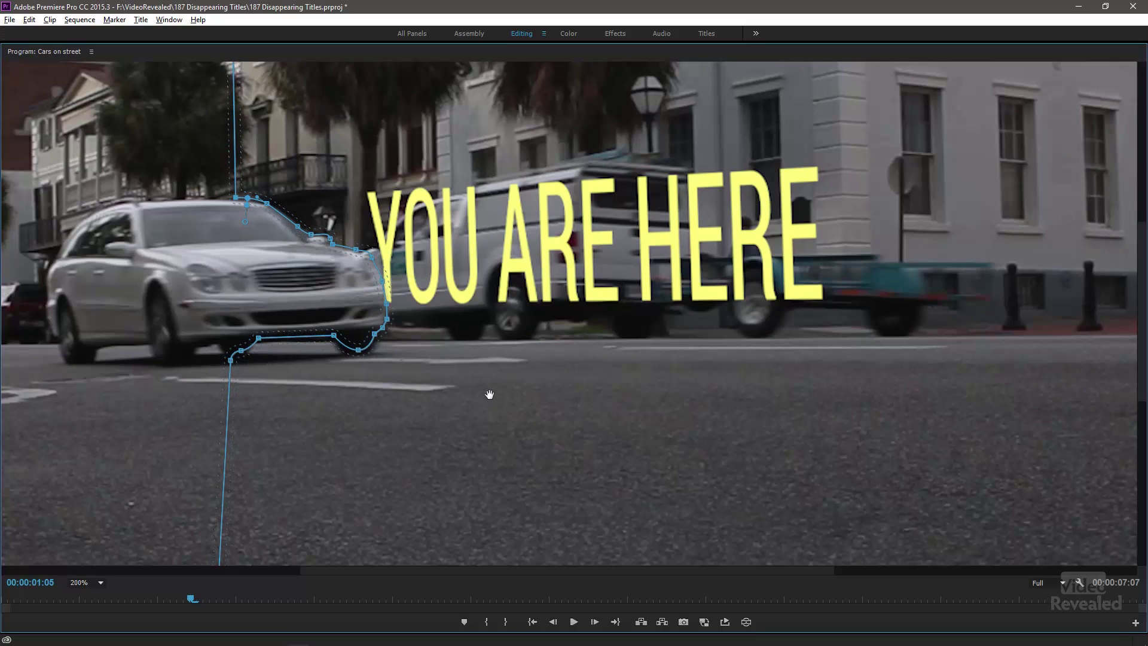
{"action": "left_click_drag", "start_coordinate": [489, 395], "coordinate": [492, 397]}
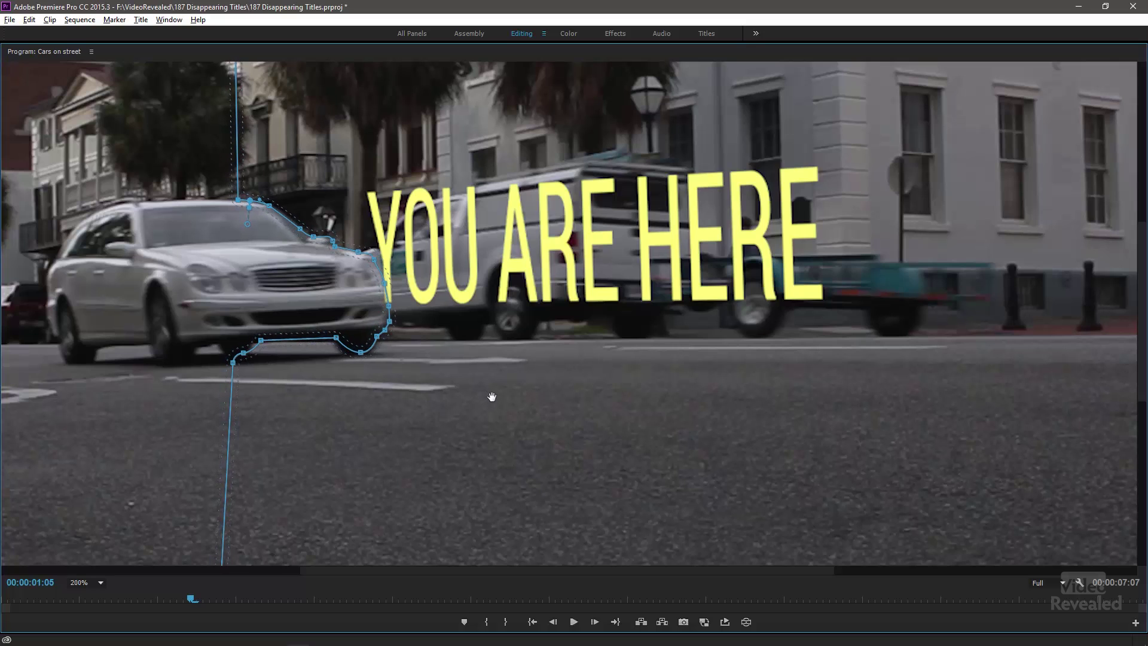
{"action": "key", "text": "Right"}
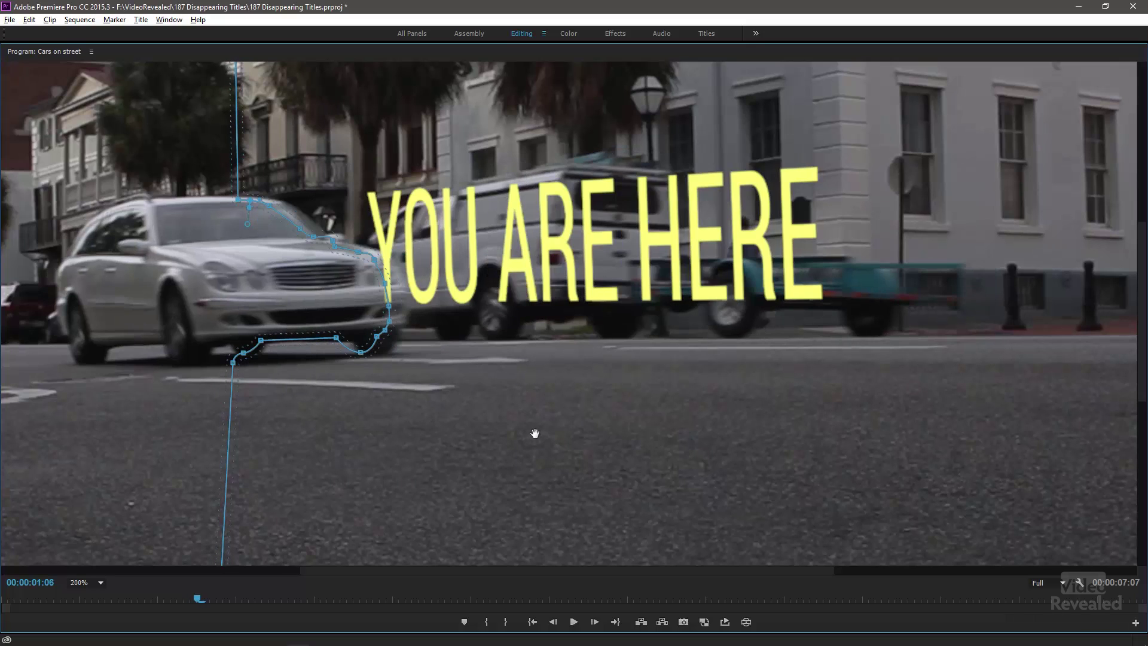
{"action": "left_click_drag", "start_coordinate": [442, 417], "coordinate": [460, 412]}
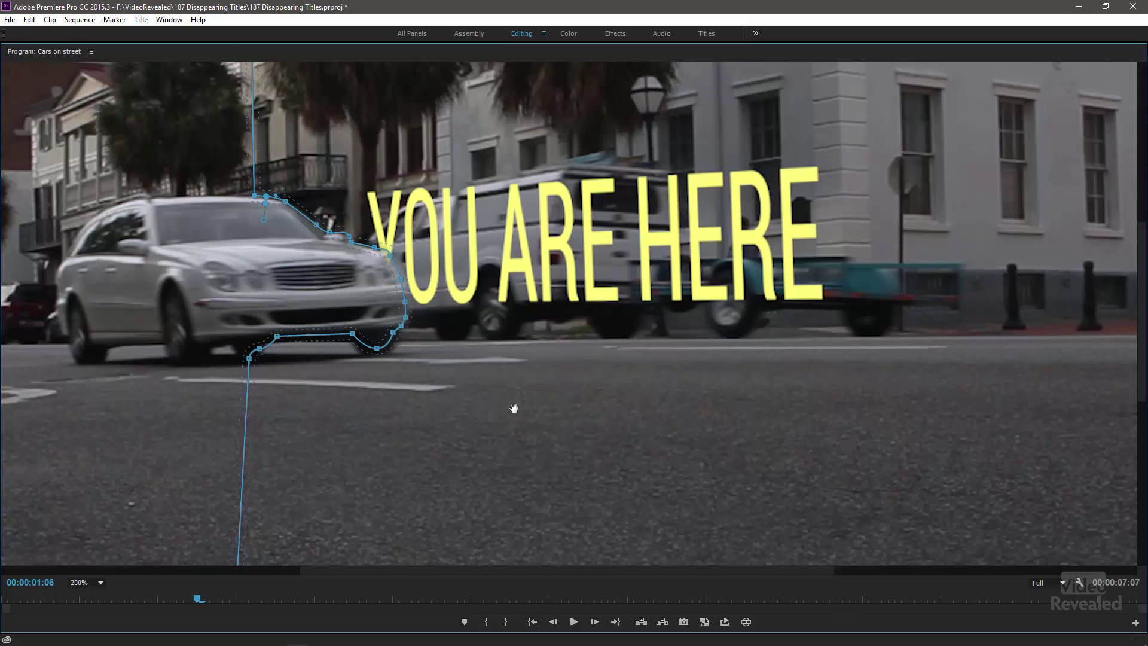
Keep shifting the mask and its lower and top points with the car through 00:00:01:10.
{"action": "key", "text": "Left"}
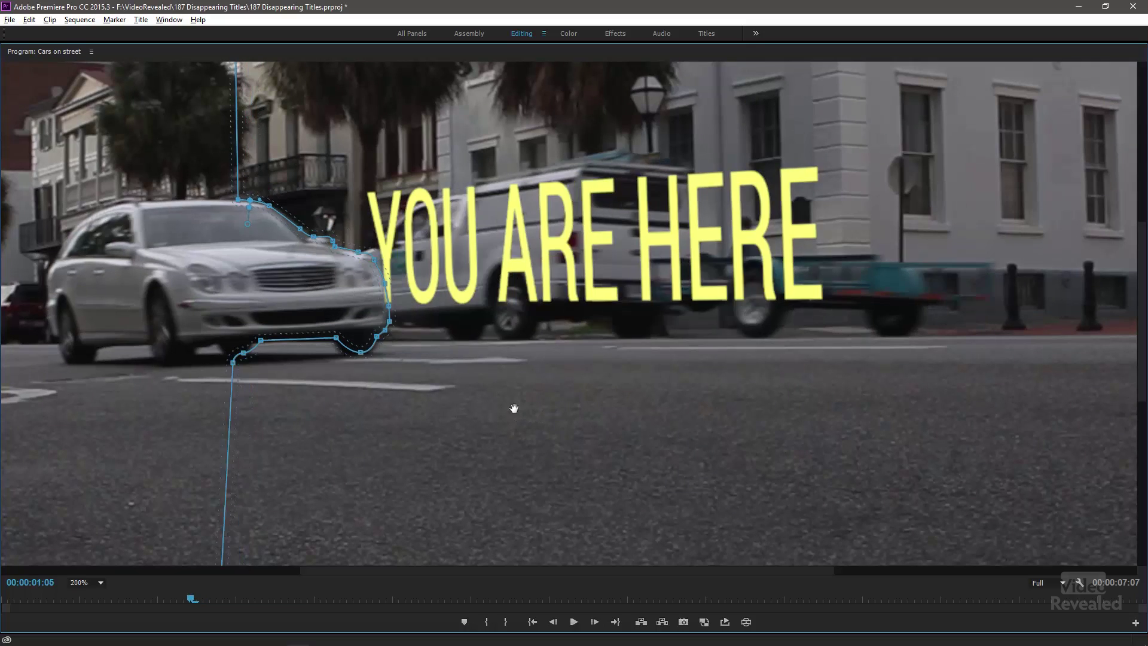
{"action": "key", "text": "Right"}
{"action": "key", "text": "Right"}
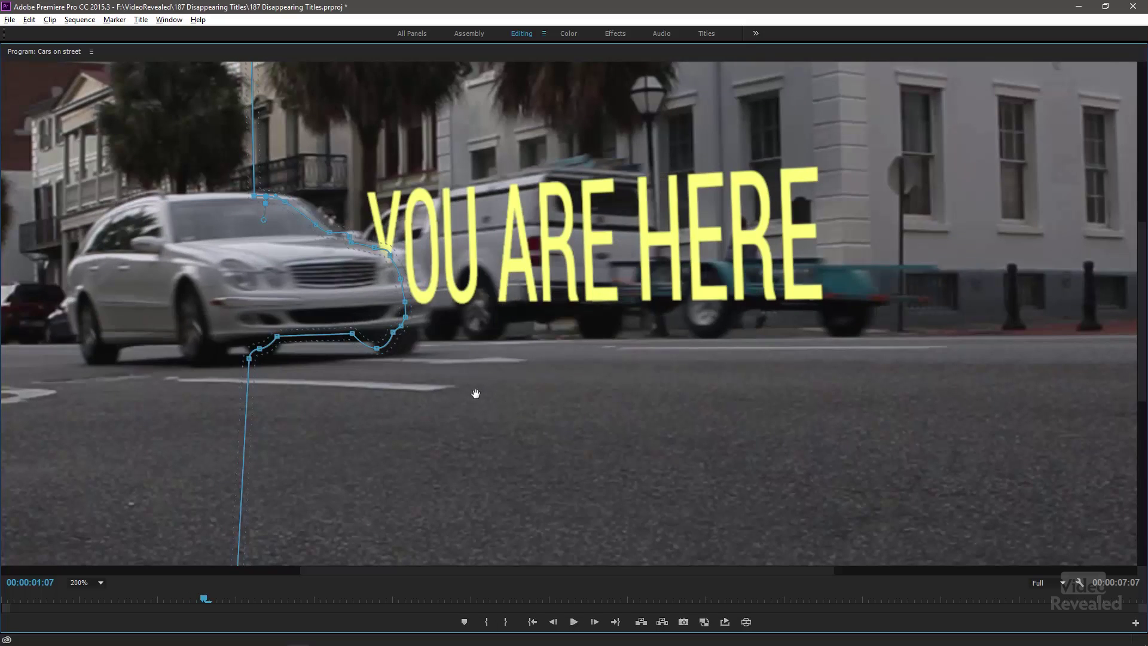
{"action": "left_click_drag", "start_coordinate": [476, 393], "coordinate": [502, 394]}
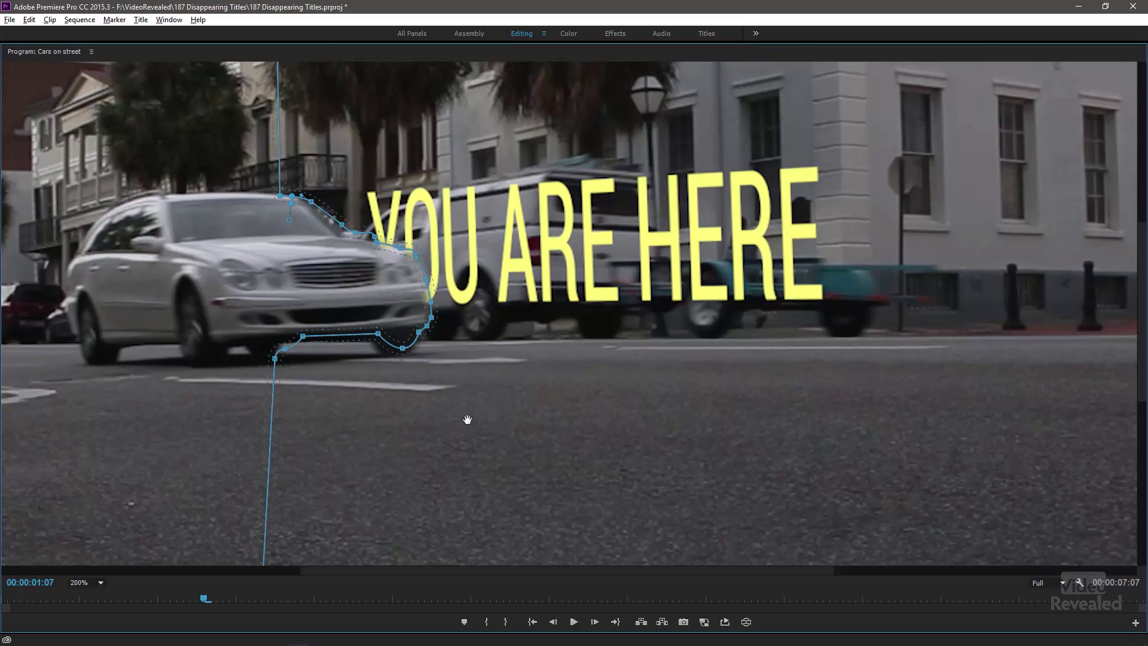
{"action": "left_click_drag", "start_coordinate": [157, 486], "coordinate": [479, 329]}
{"action": "left_click_drag", "start_coordinate": [404, 352], "coordinate": [401, 361]}
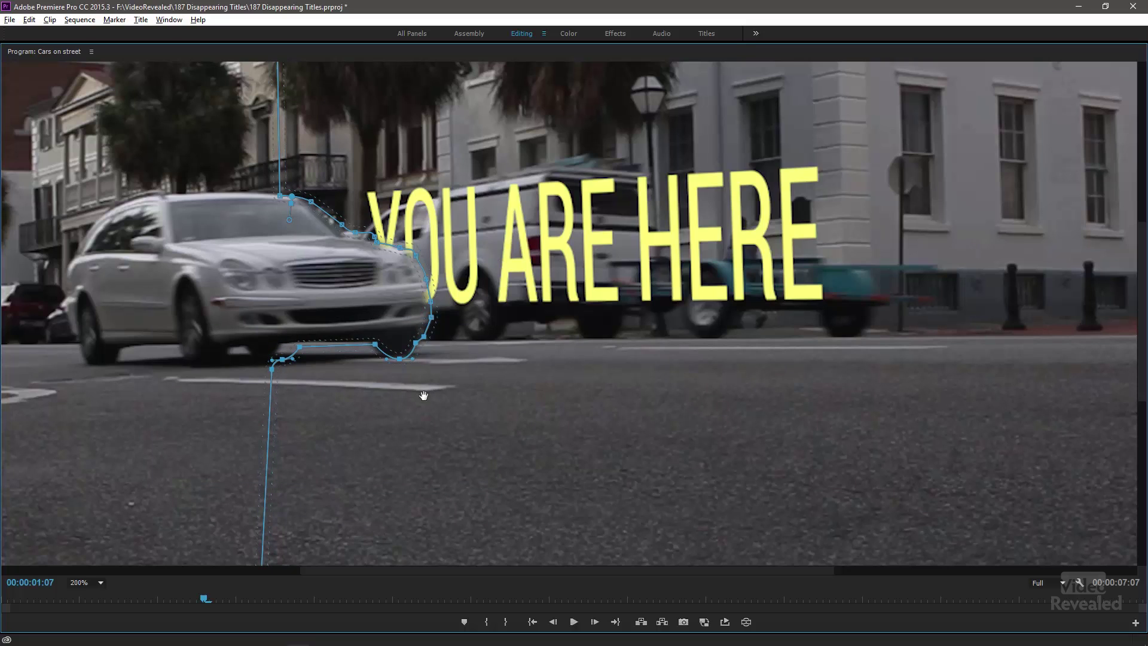
{"action": "key", "text": "Right"}
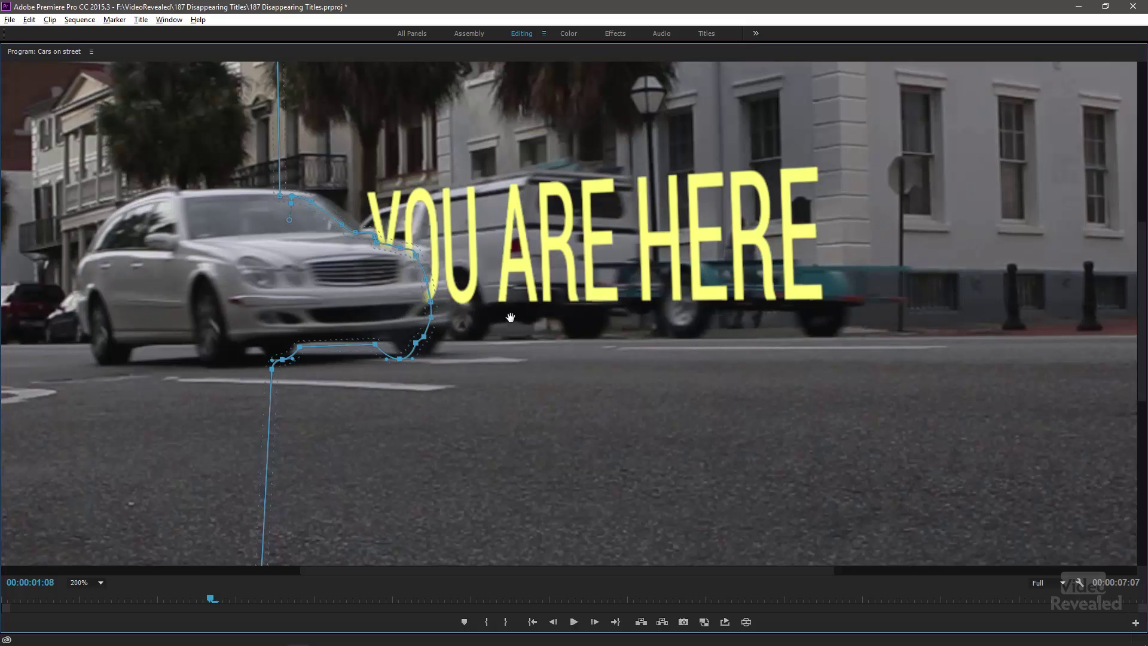
{"action": "left_click_drag", "start_coordinate": [510, 317], "coordinate": [517, 325]}
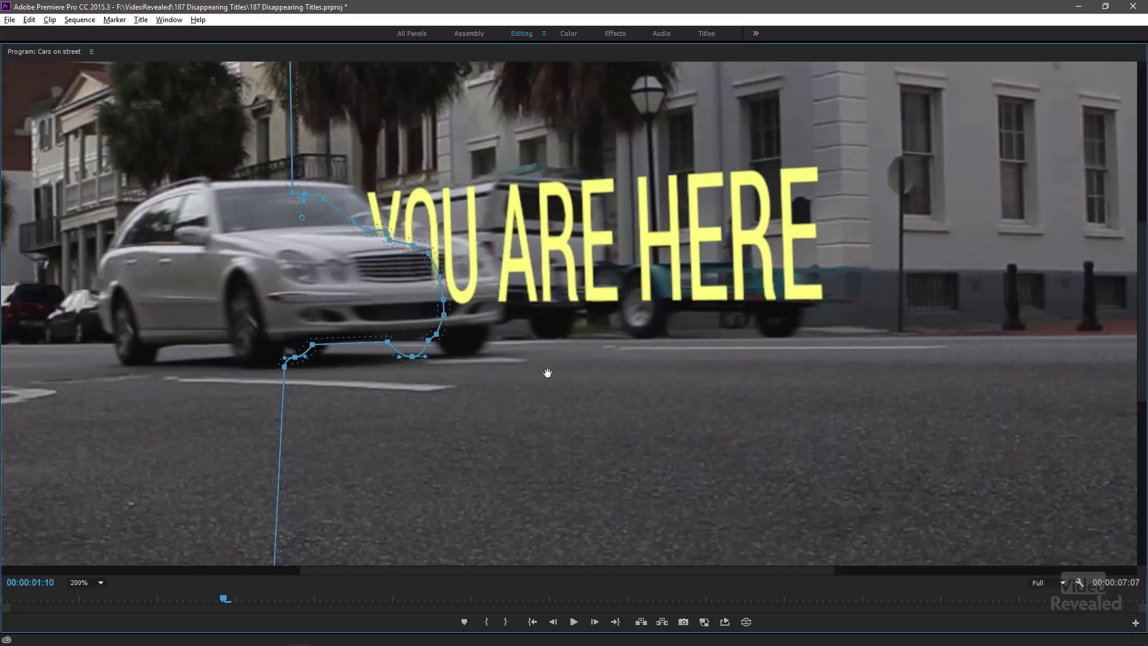
{"action": "left_click_drag", "start_coordinate": [548, 373], "coordinate": [605, 365]}
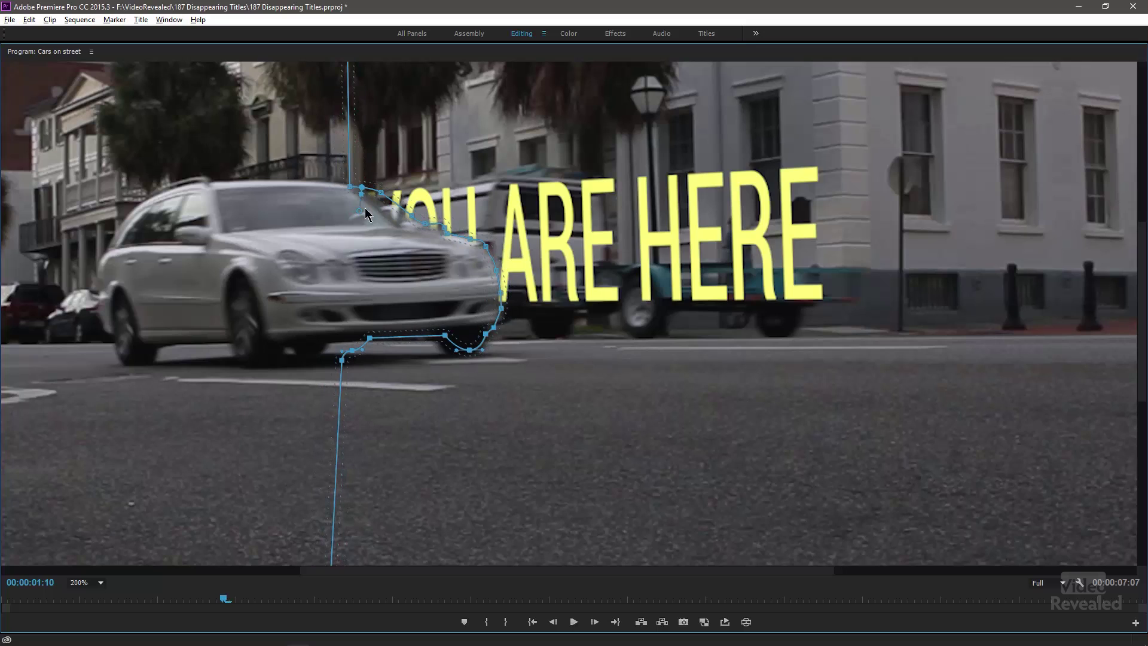
{"action": "left_click_drag", "start_coordinate": [350, 187], "coordinate": [371, 199]}
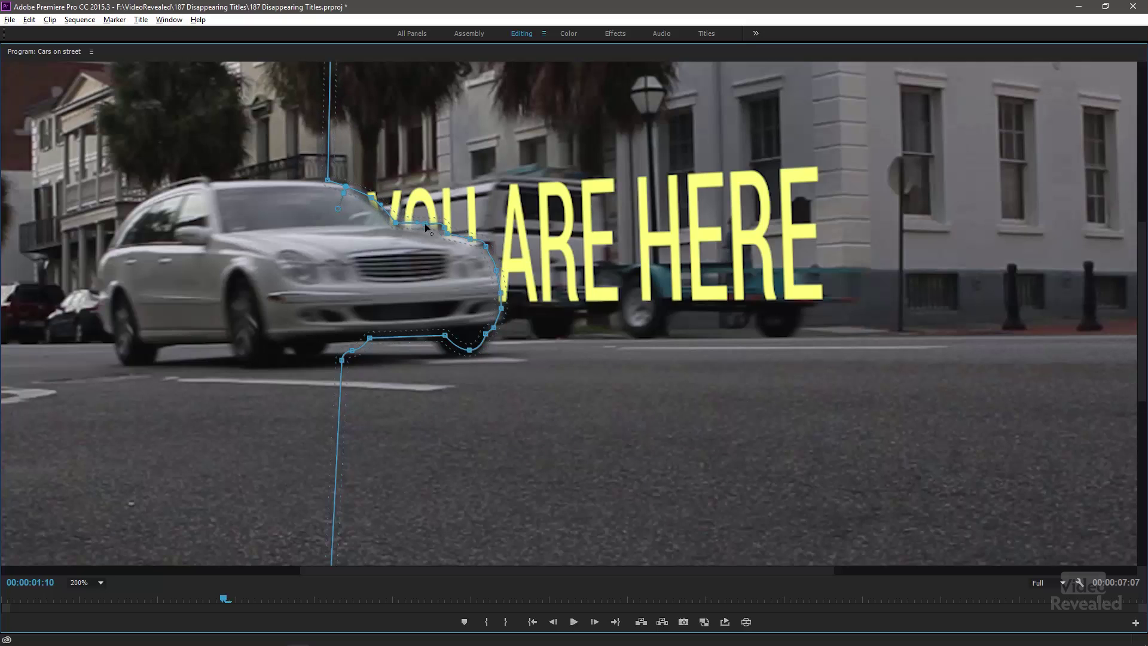
Add a refining mask point, move the mask right, and nudge its lower vertices down.
{"action": "left_click", "coordinate": [418, 228]}
{"action": "key", "text": "Right"}
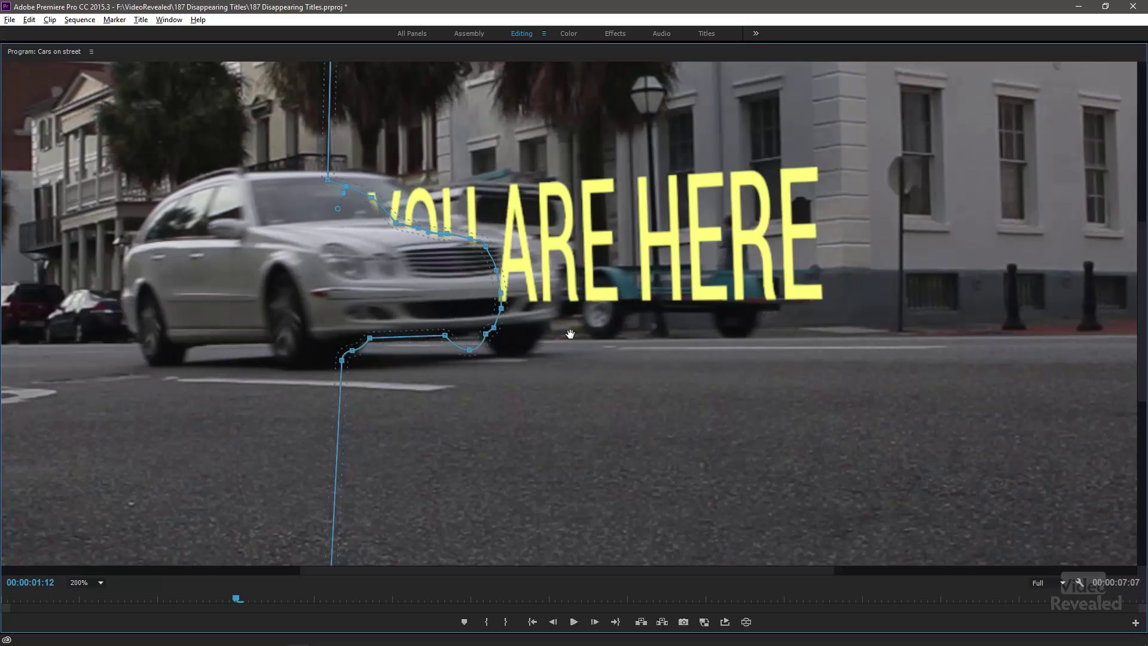
{"action": "key", "text": "Left"}
{"action": "key", "text": "Left"}
{"action": "key", "text": "Left"}
{"action": "key", "text": "Left"}
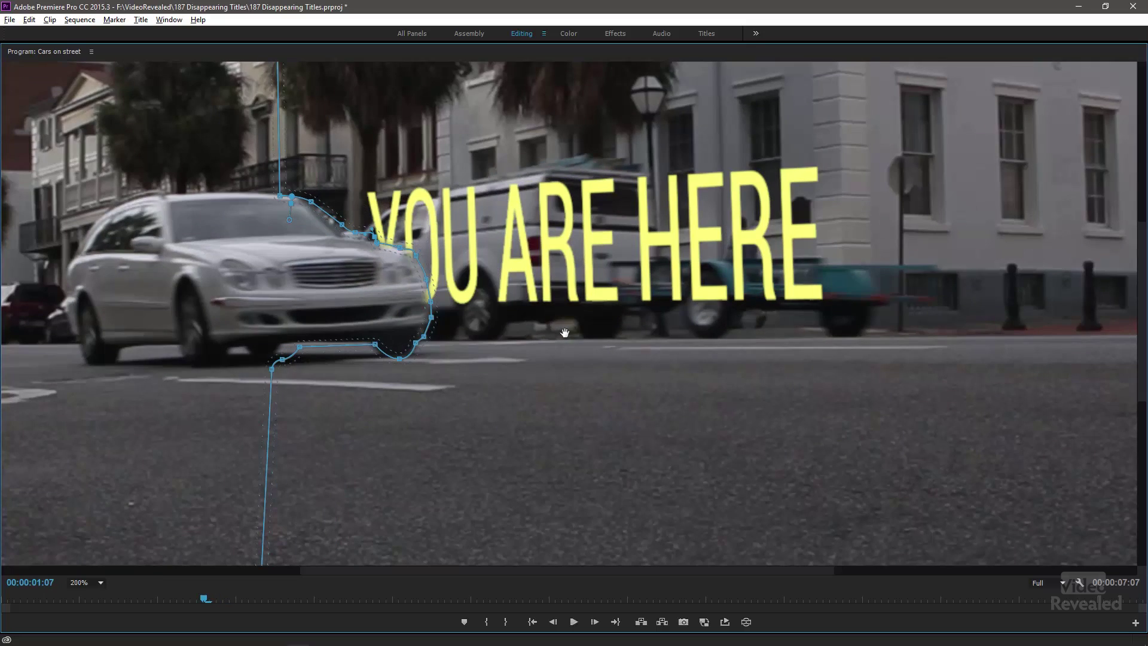
{"action": "key", "text": "Right"}
{"action": "key", "text": "Right"}
{"action": "key", "text": "Right"}
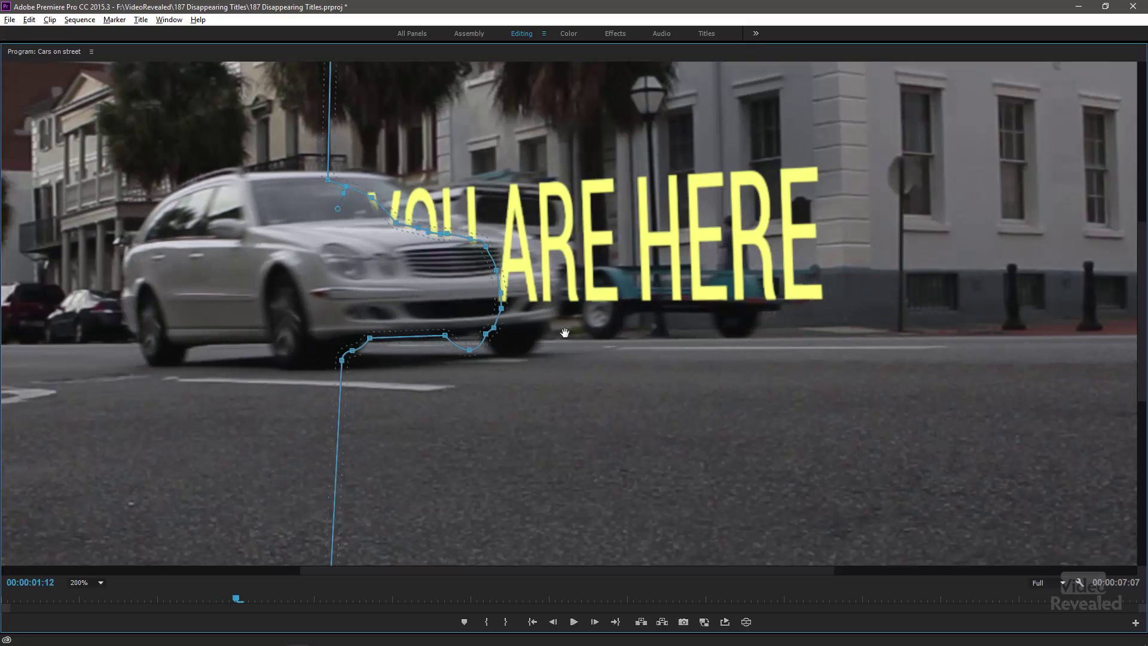
{"action": "key", "text": "Right"}
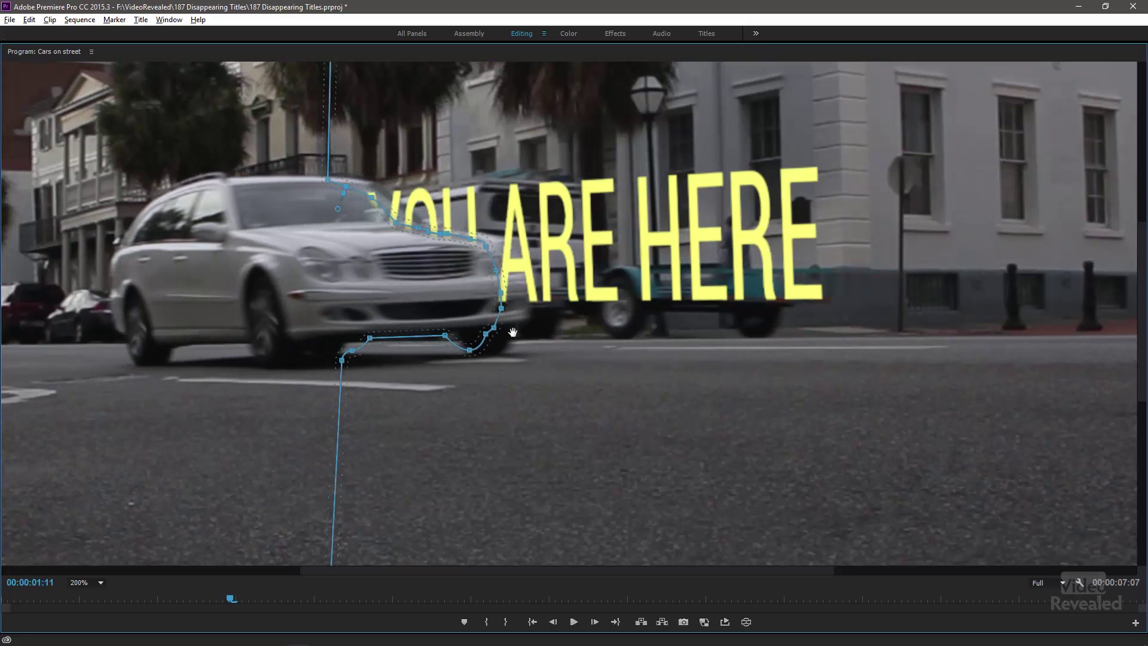
{"action": "left_click_drag", "start_coordinate": [540, 355], "coordinate": [572, 354]}
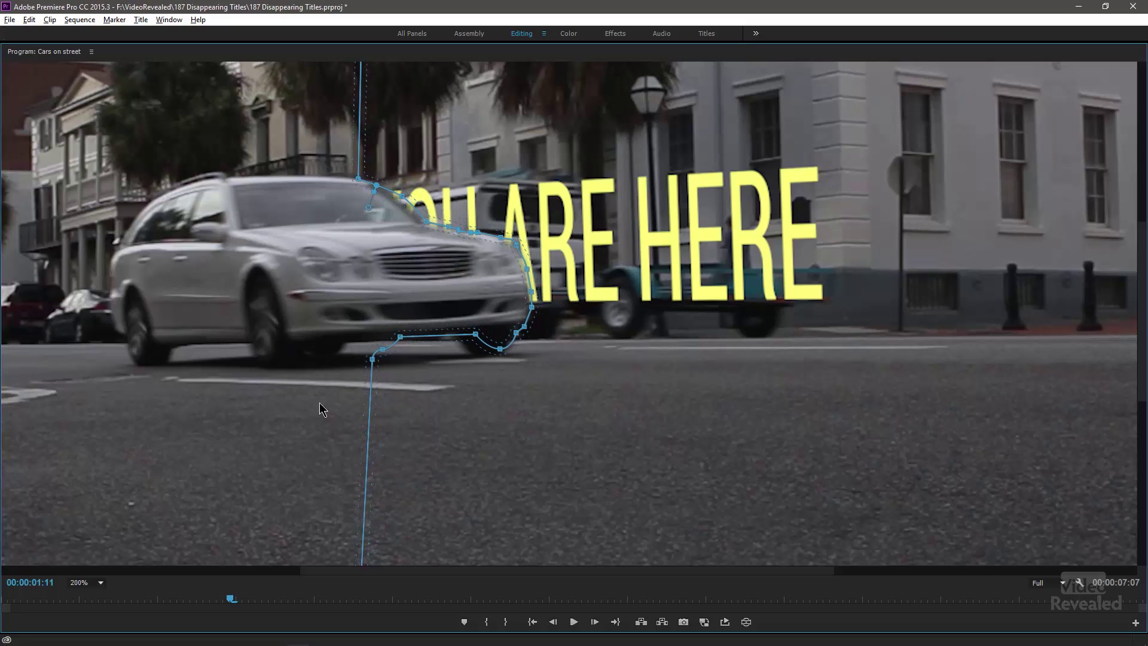
{"action": "left_click_drag", "start_coordinate": [313, 431], "coordinate": [522, 326]}
{"action": "key", "text": "Down"}
{"action": "key", "text": "Down"}
{"action": "key", "text": "Down"}
{"action": "key", "text": "Down"}
{"action": "key", "text": "Down"}
{"action": "key", "text": "Down"}
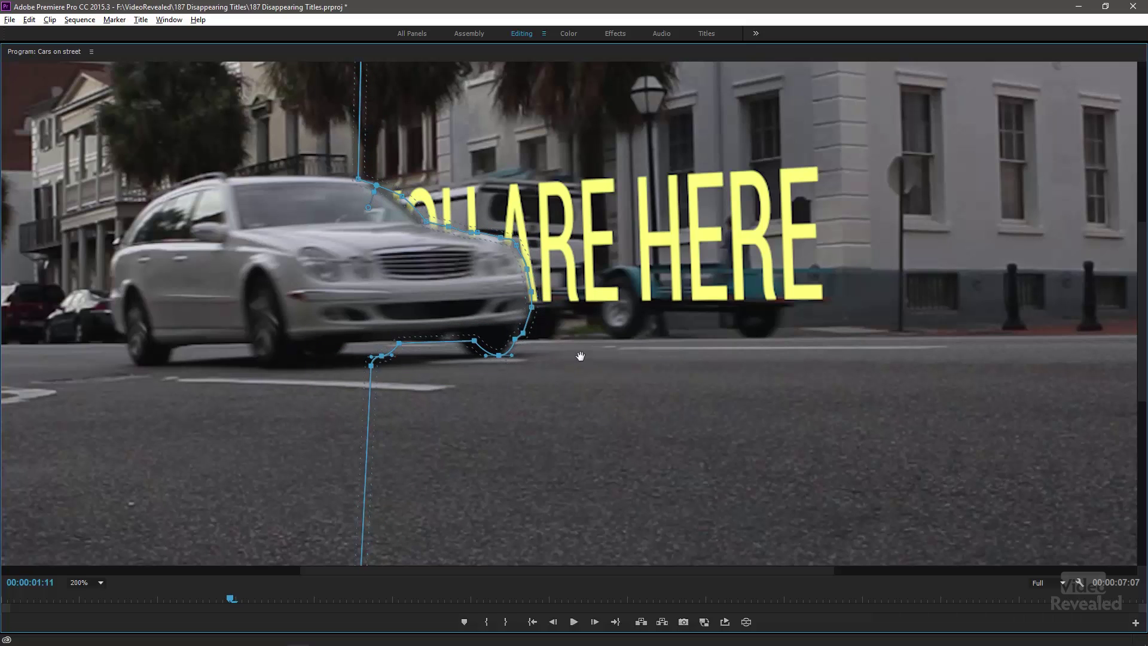
Step frame by frame to 00:00:01:16, shifting the mask right to stay on the car's front.
{"action": "key", "text": "Right"}
{"action": "left_click_drag", "start_coordinate": [516, 410], "coordinate": [577, 403]}
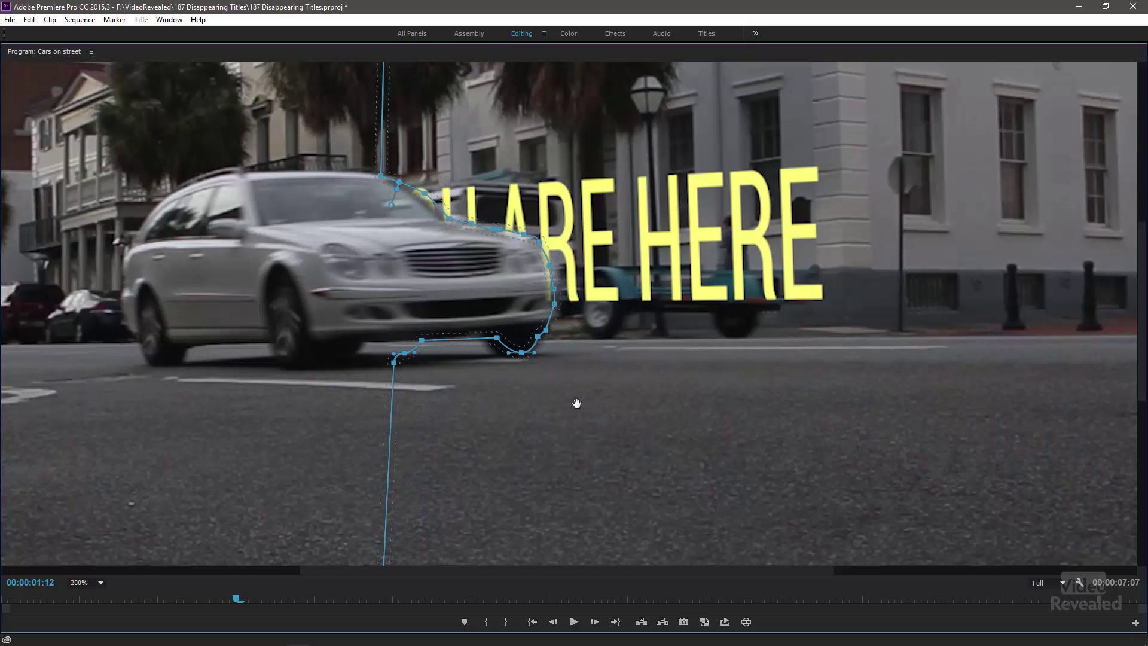
{"action": "key", "text": "Right"}
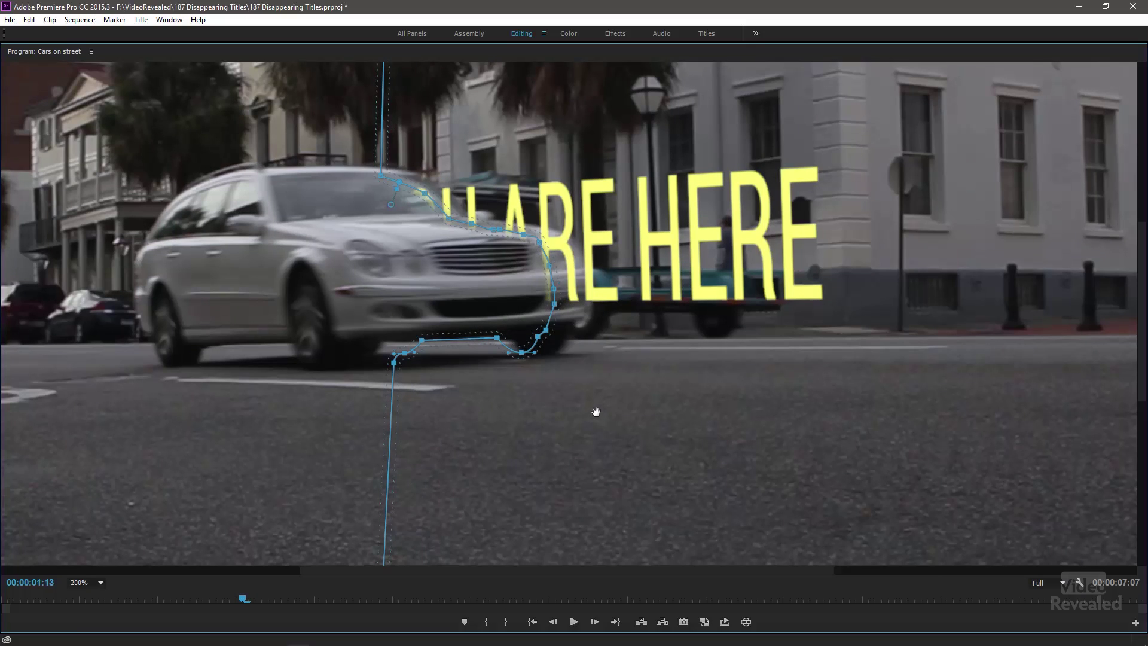
{"action": "left_click_drag", "start_coordinate": [595, 410], "coordinate": [619, 413]}
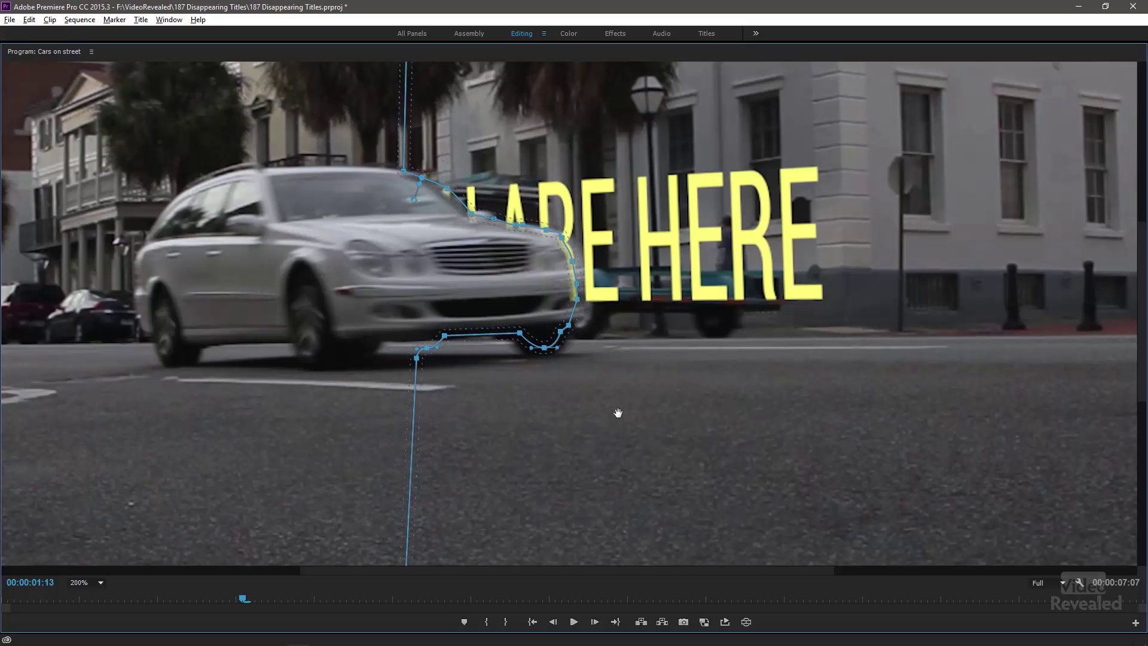
{"action": "key", "text": "Right"}
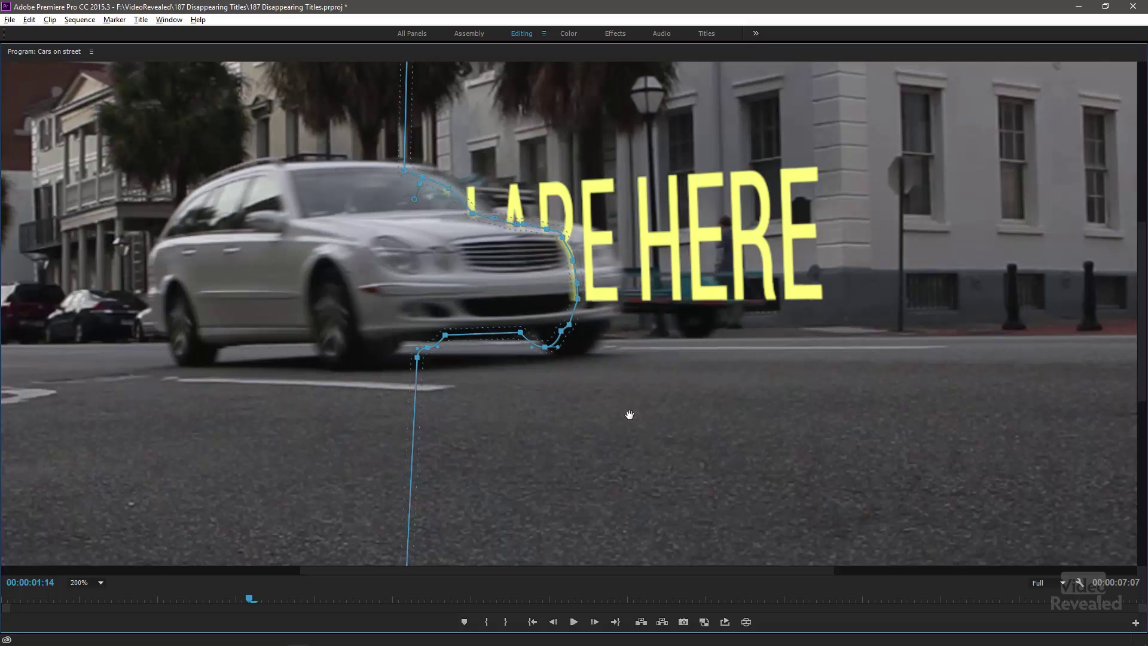
{"action": "left_click_drag", "start_coordinate": [628, 412], "coordinate": [686, 378]}
{"action": "key", "text": "Right"}
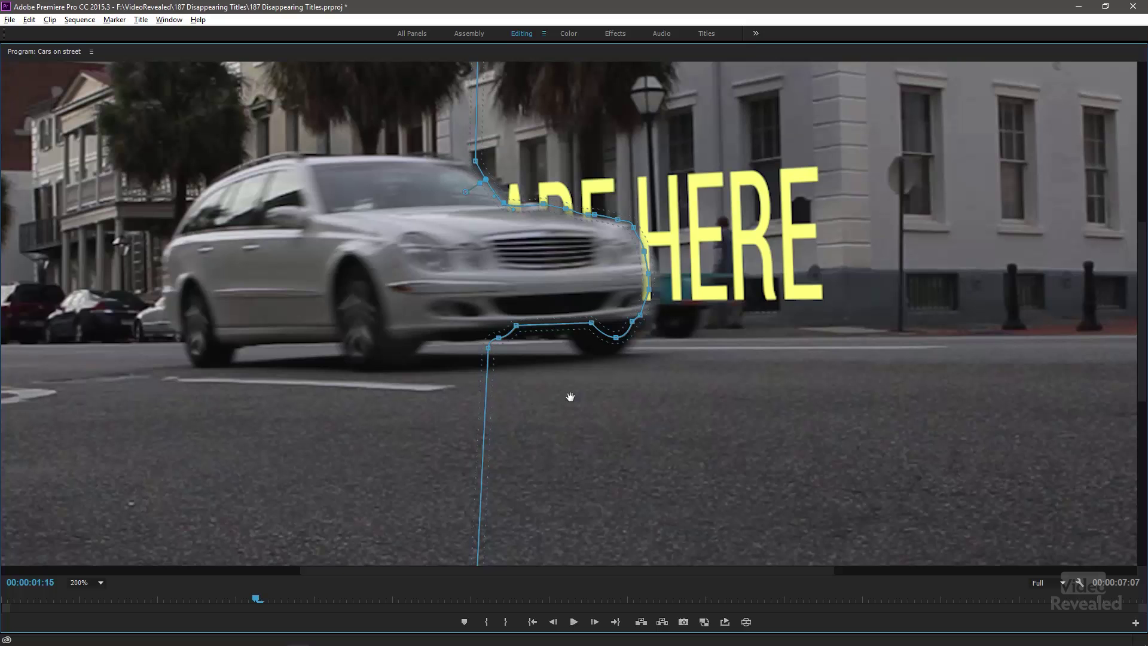
{"action": "key", "text": "Left"}
{"action": "key", "text": "Right"}
{"action": "key", "text": "Right"}
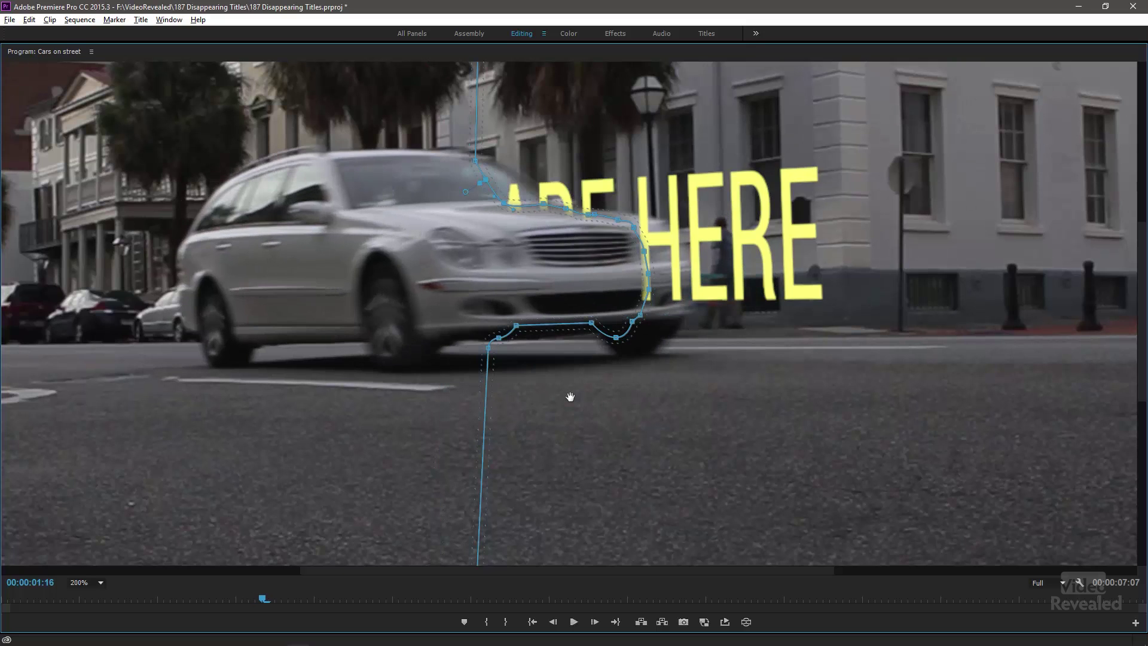
{"action": "key", "text": "Left"}
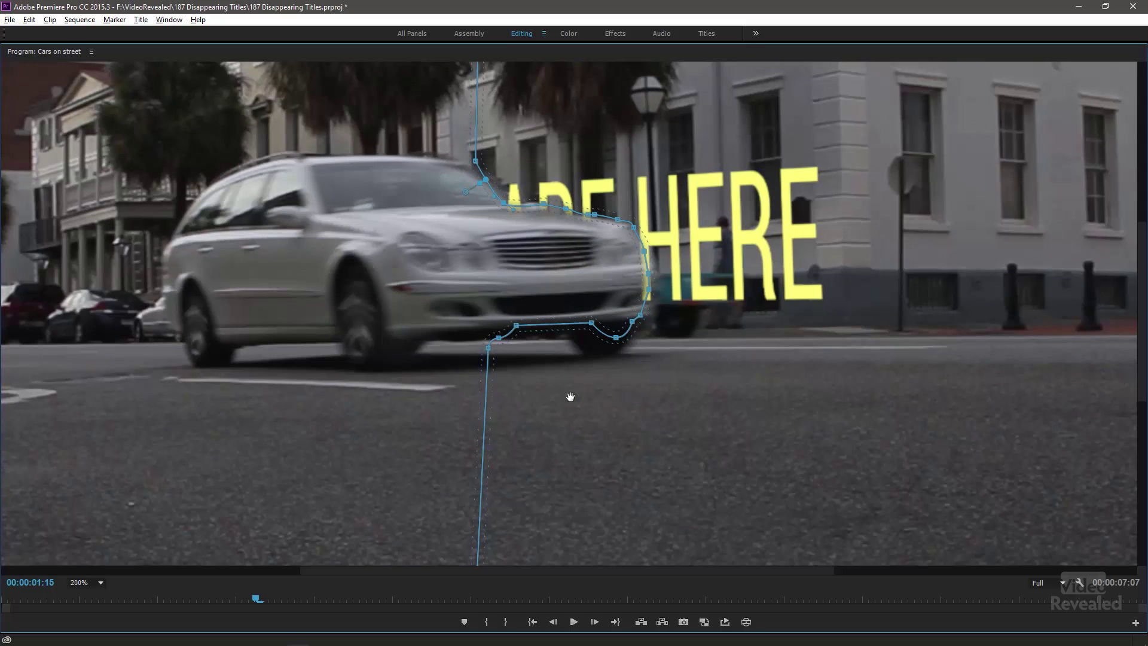
{"action": "key", "text": "Right"}
{"action": "left_click_drag", "start_coordinate": [574, 403], "coordinate": [633, 402]}
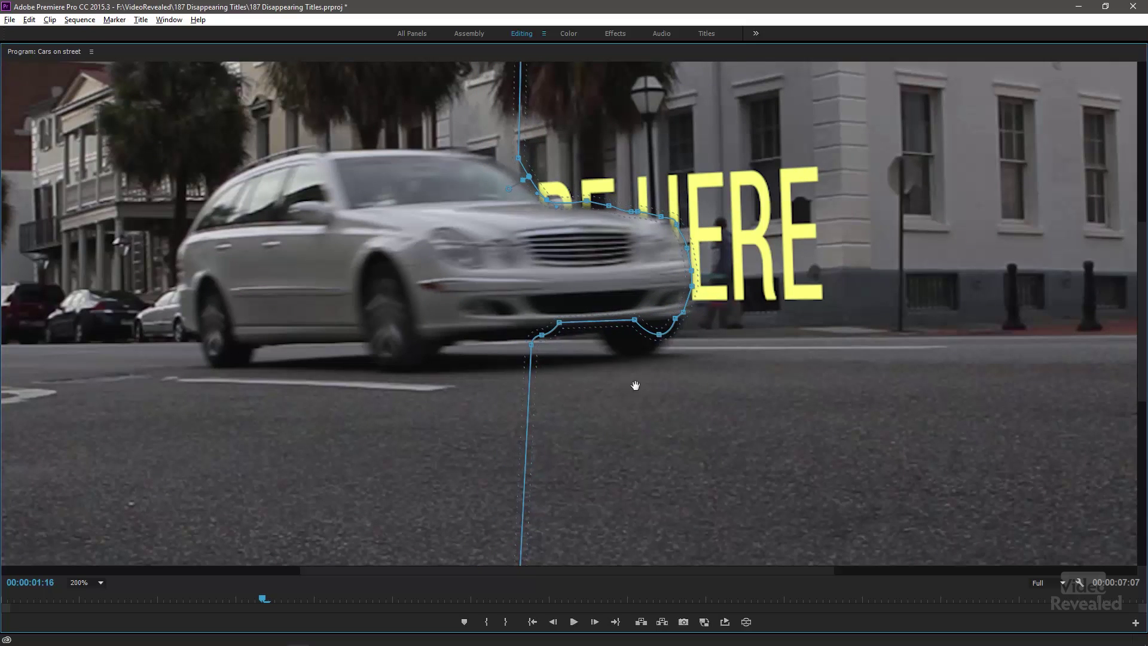
Add two vertices to the mask's top edge, advance one frame, and shift the mask onto the car's front.
{"action": "left_click", "coordinate": [584, 205]}
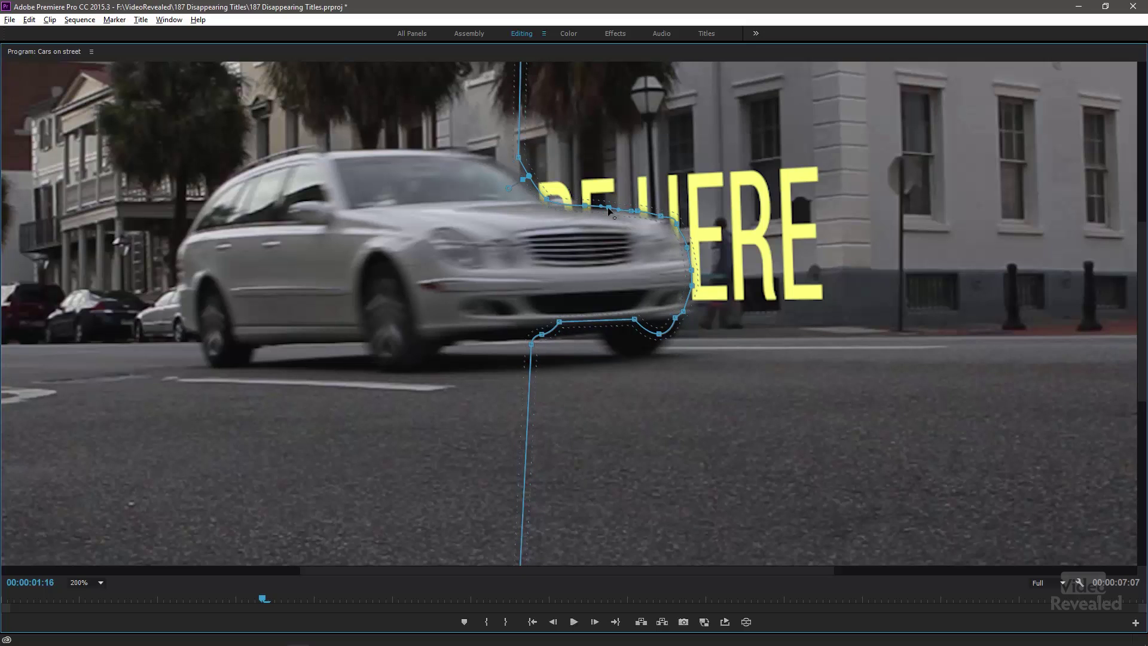
{"action": "left_click", "coordinate": [608, 211]}
{"action": "key", "text": "Right"}
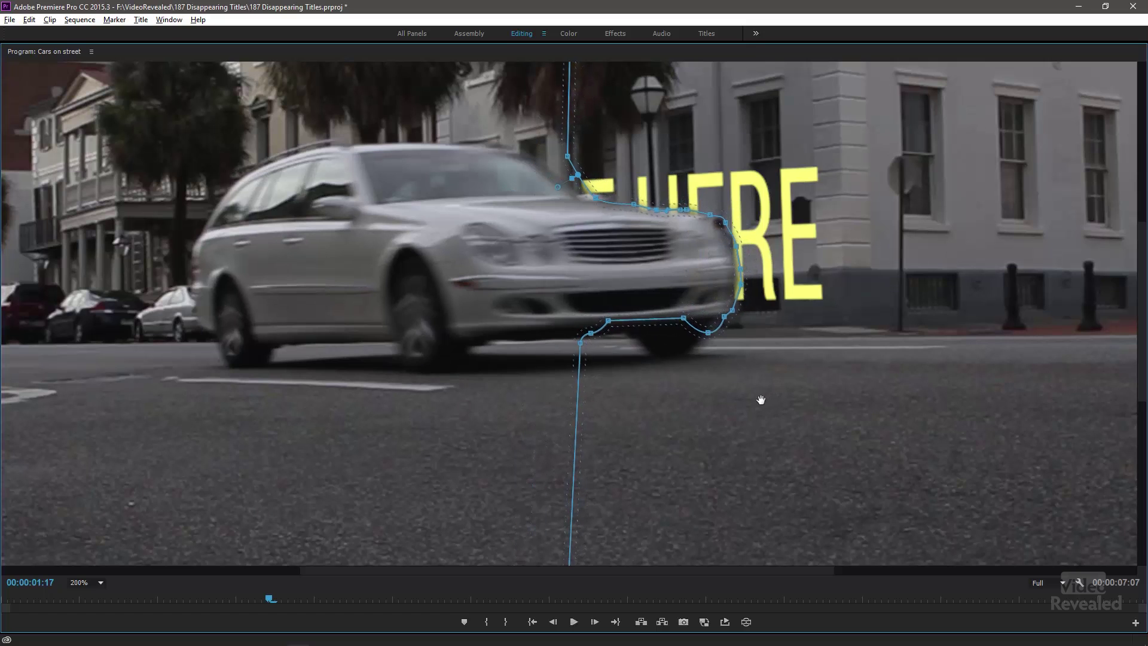
{"action": "left_click_drag", "start_coordinate": [760, 400], "coordinate": [753, 394]}
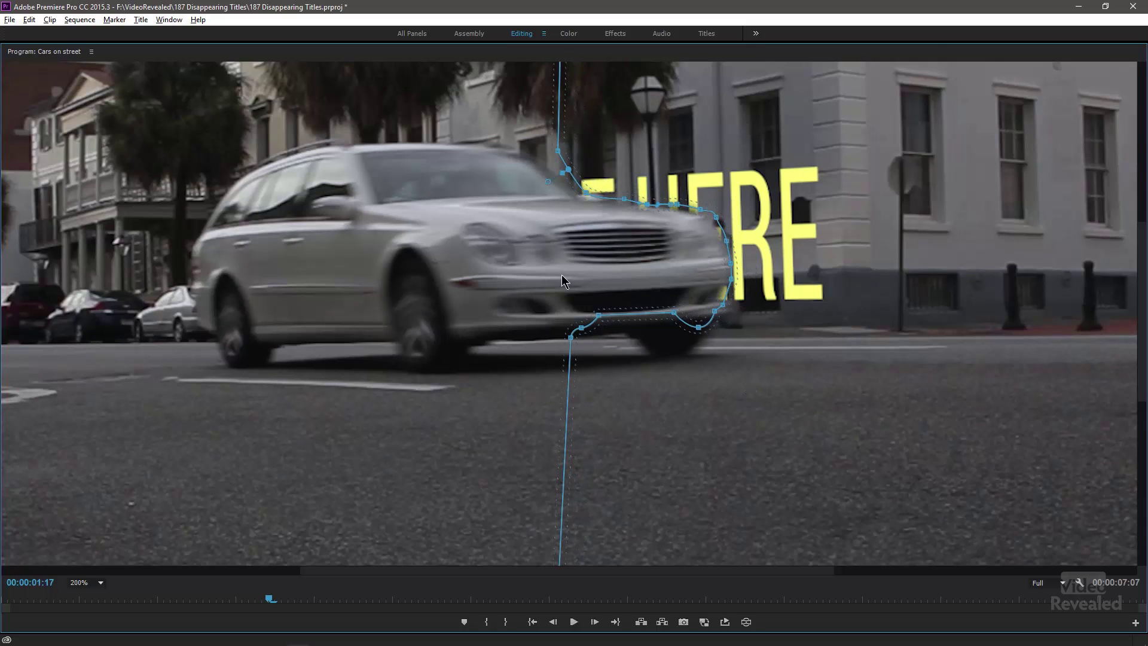
Reshape the mask's top vertices to hug the car's roofline and hood, undoing the last adjustment.
{"action": "left_click_drag", "start_coordinate": [556, 153], "coordinate": [531, 155]}
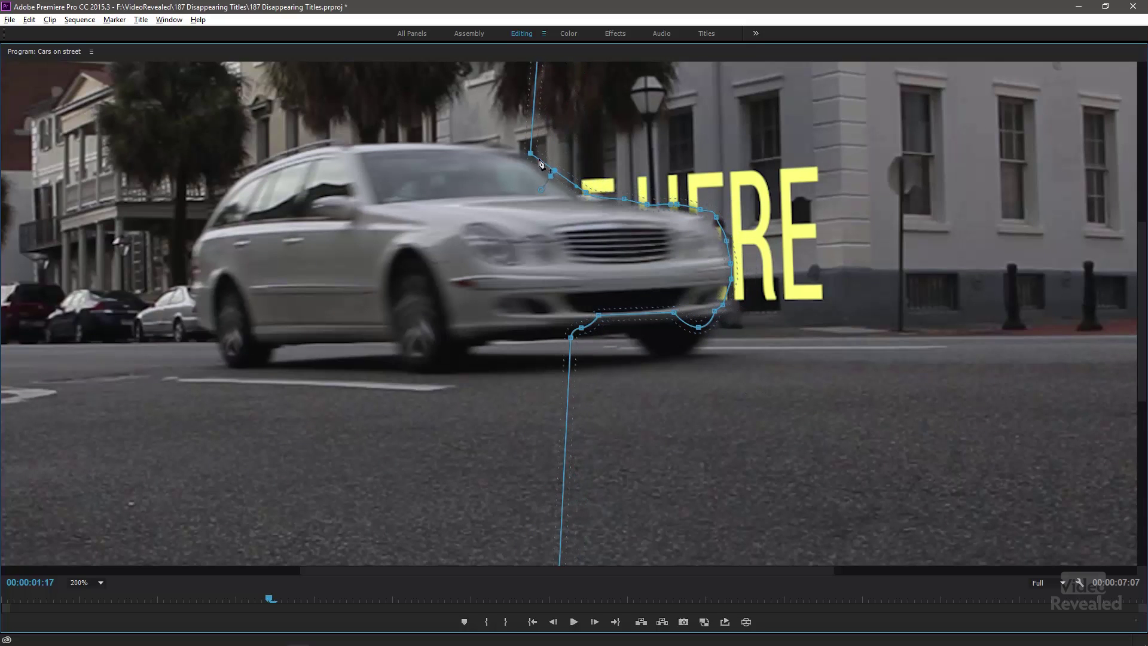
{"action": "left_click_drag", "start_coordinate": [585, 193], "coordinate": [572, 193]}
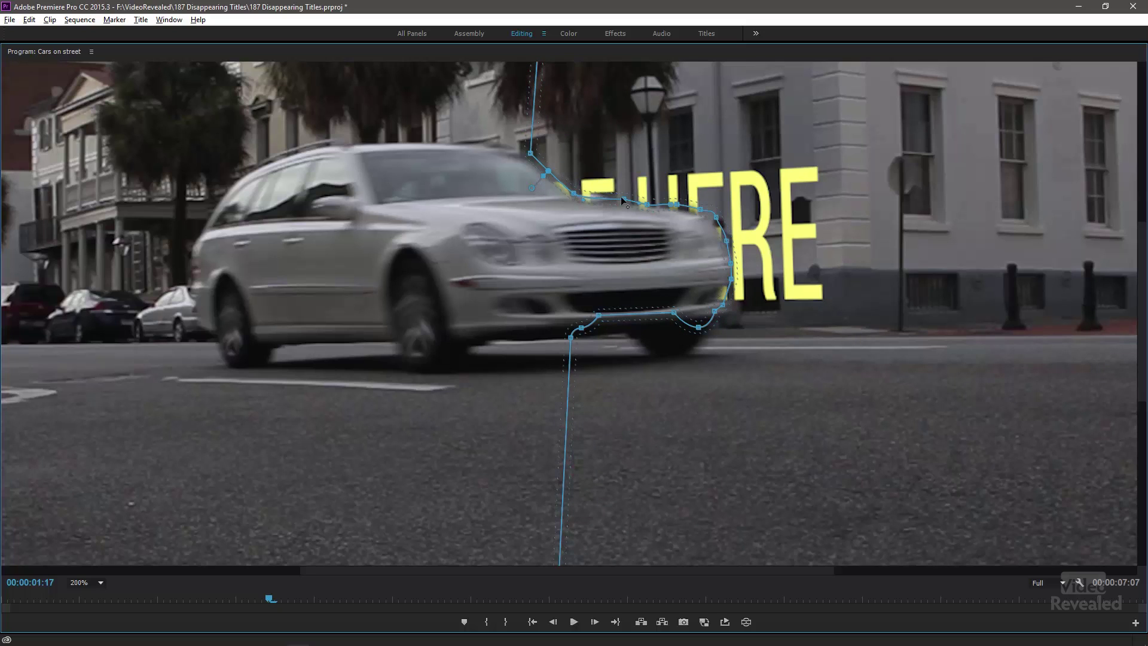
{"action": "left_click_drag", "start_coordinate": [622, 200], "coordinate": [680, 210]}
{"action": "left_click_drag", "start_coordinate": [676, 204], "coordinate": [696, 218]}
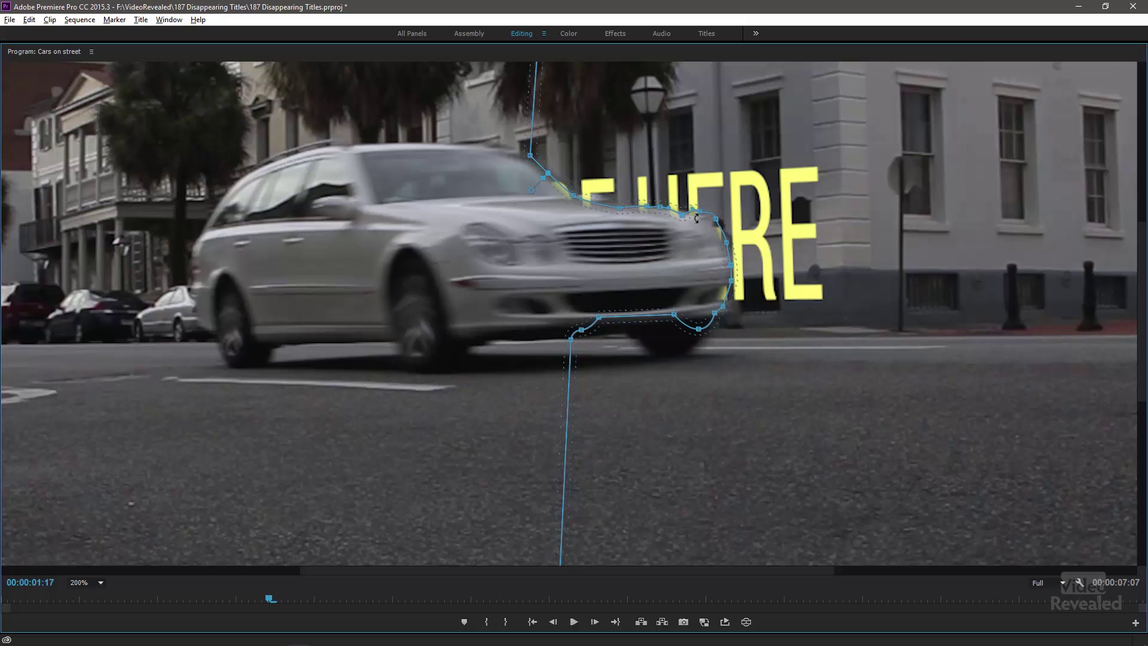
{"action": "key", "text": "ctrl+z"}
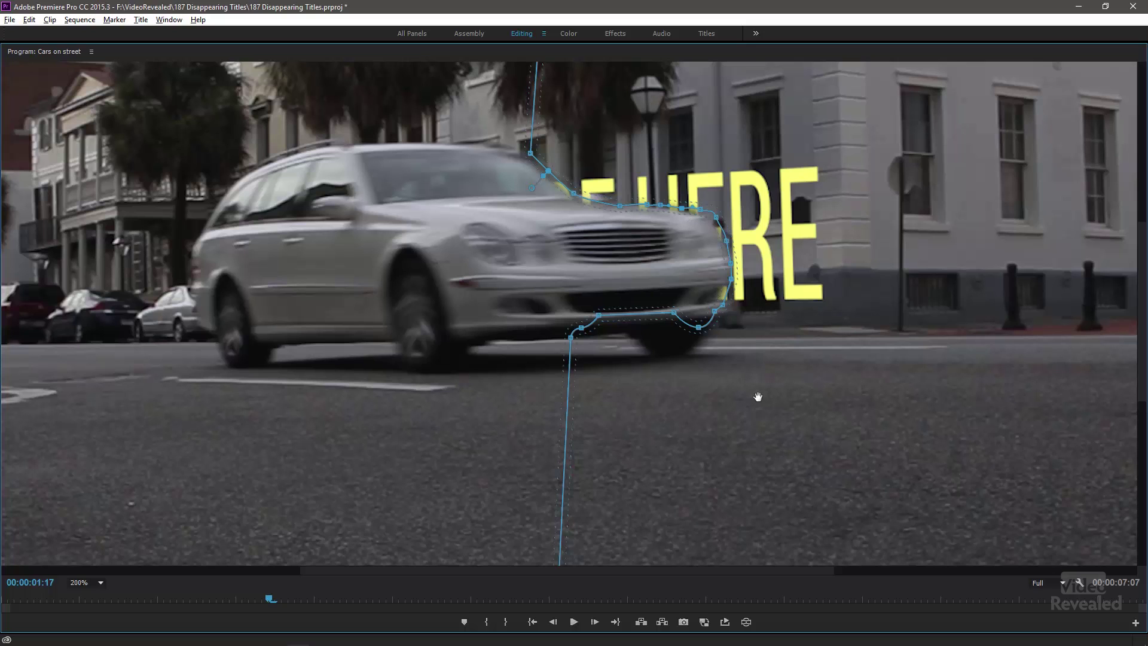
Advance two frames and select the mask points along the car's lower edge.
{"action": "key", "text": "Right"}
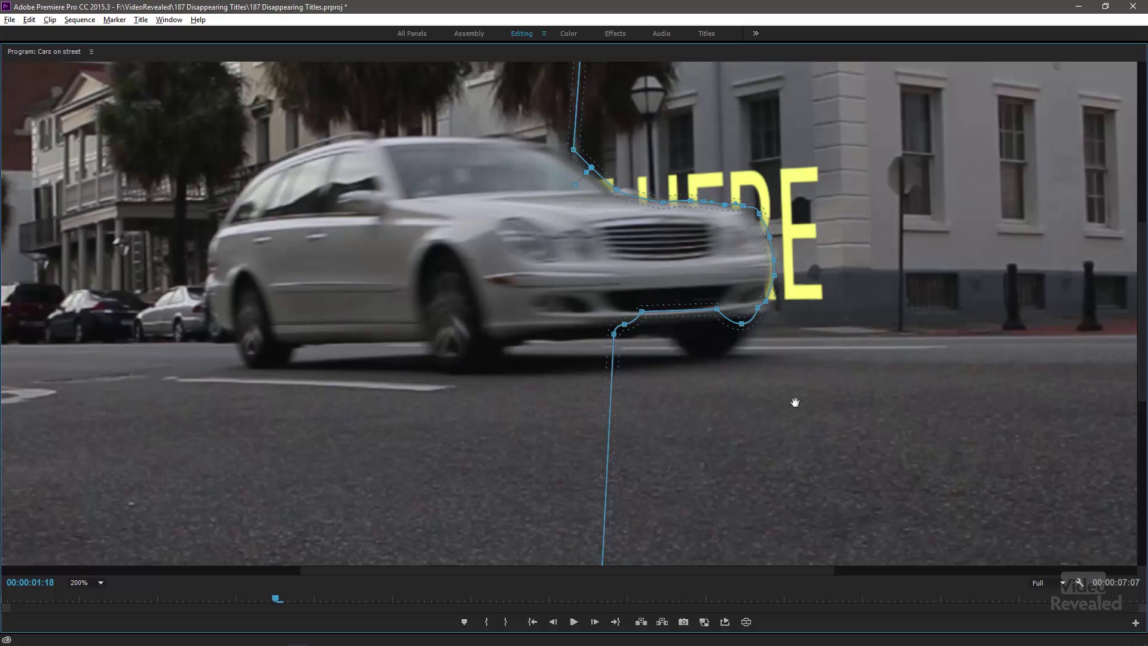
{"action": "key", "text": "Right"}
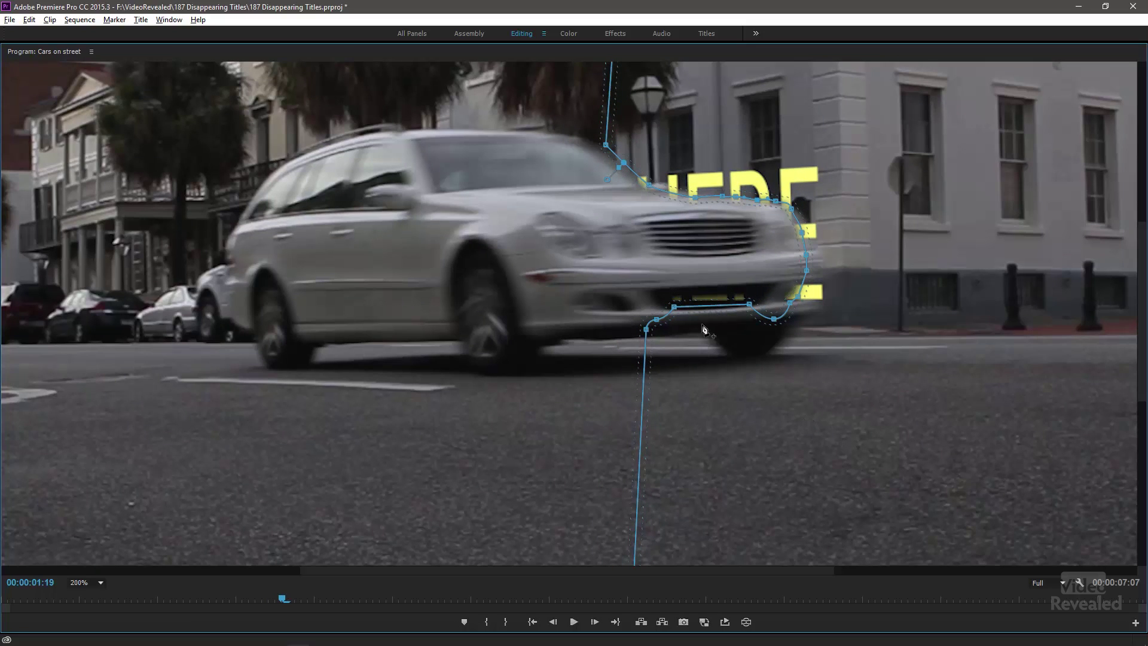
{"action": "left_click_drag", "start_coordinate": [588, 420], "coordinate": [785, 417]}
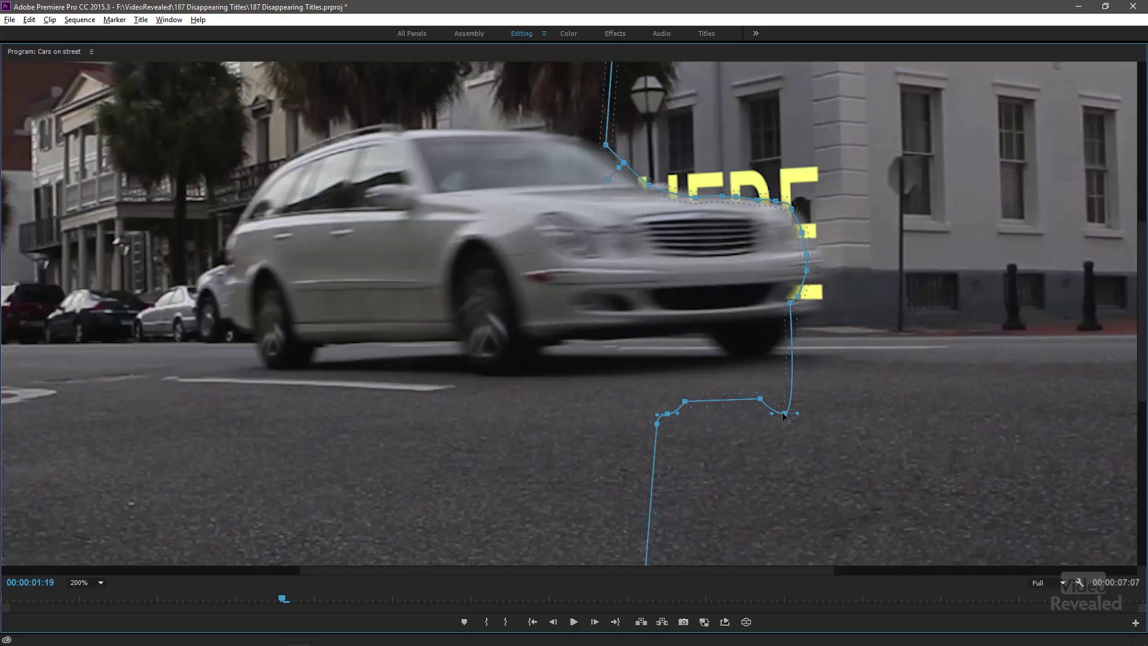
Advance frame by frame, moving the mask up and right to stay on the car until 00:00:02:00.
{"action": "key", "text": "Right"}
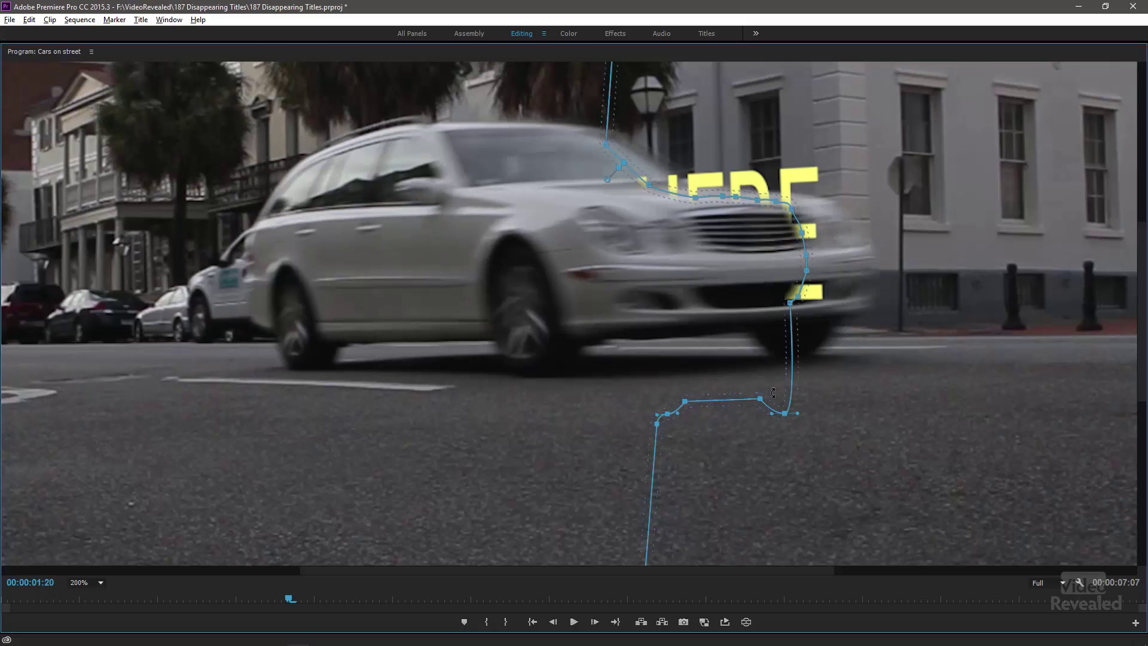
{"action": "left_click_drag", "start_coordinate": [873, 392], "coordinate": [1070, 367]}
{"action": "key", "text": "Right"}
{"action": "key", "text": "Right"}
{"action": "key", "text": "Right"}
{"action": "key", "text": "Right"}
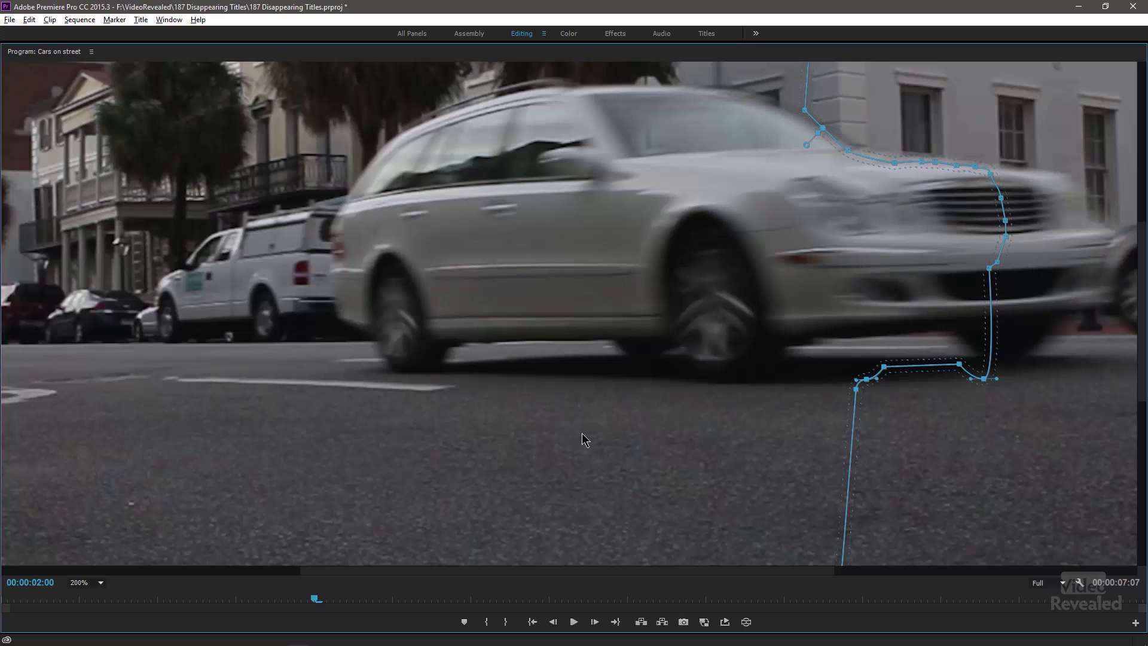
Fit the Program monitor to the whole frame, restore the editing layout, and return to 00:00:00:00.
{"action": "left_click", "coordinate": [91, 583]}
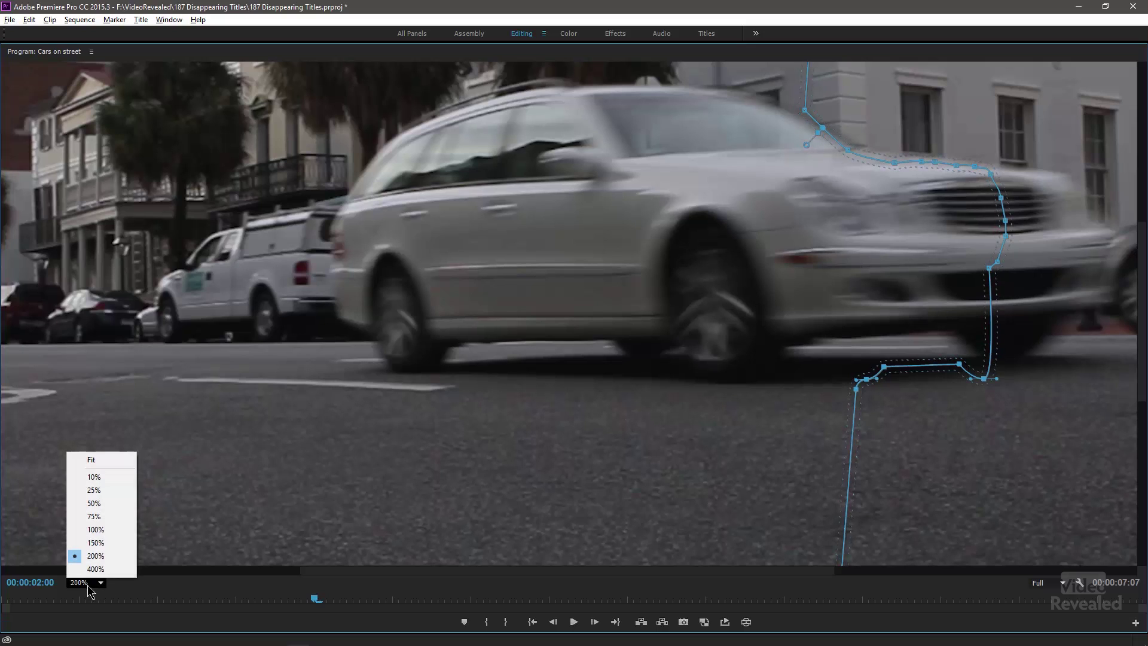
{"action": "left_click", "coordinate": [102, 460]}
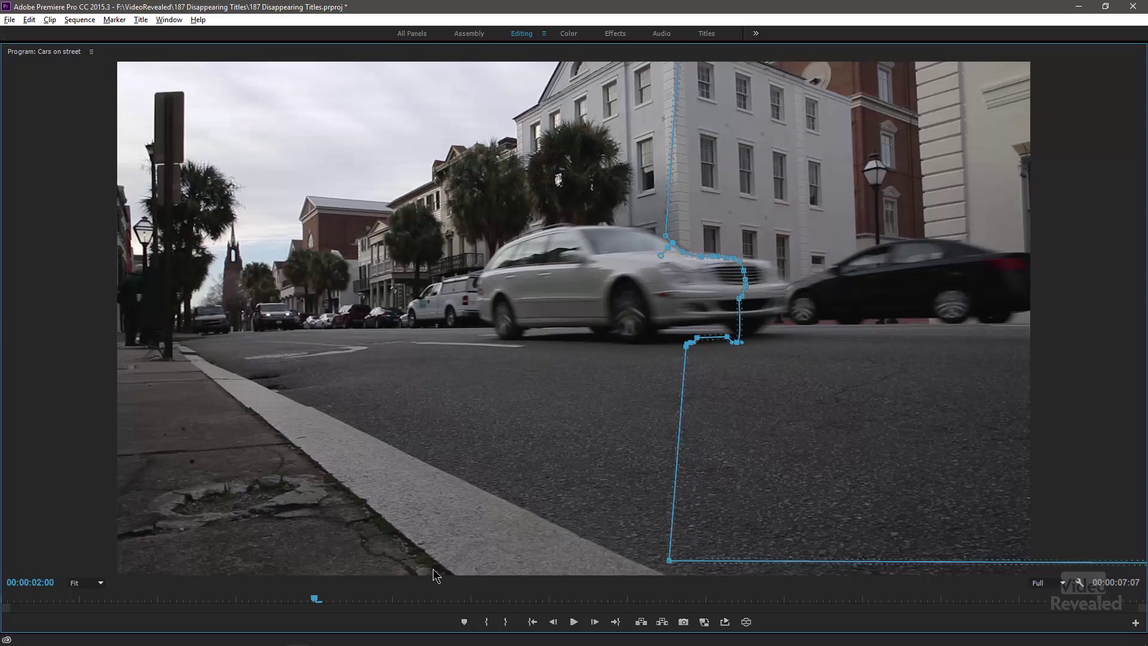
{"action": "key", "text": "grave"}
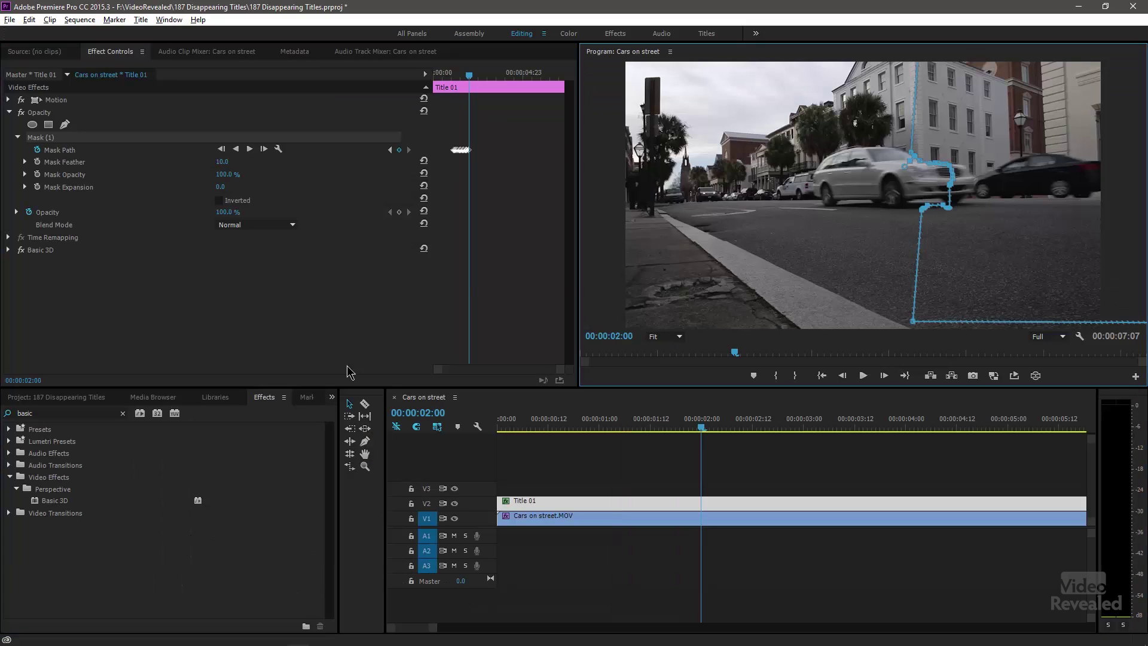
{"action": "key", "text": "Home"}
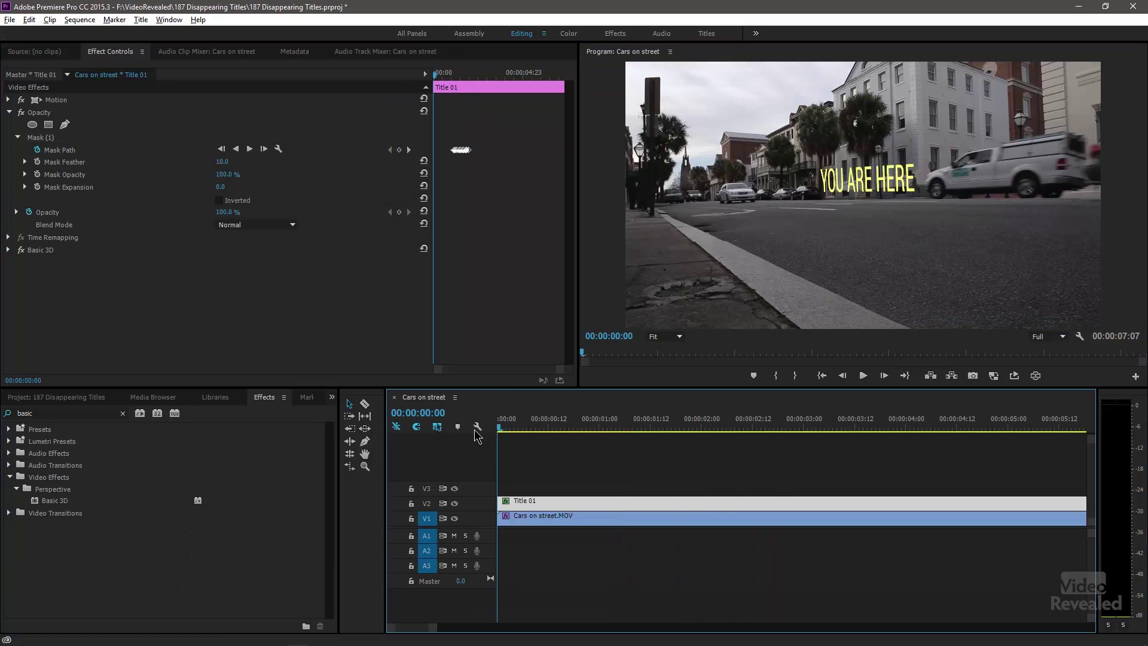
{"action": "key", "text": "grave"}
{"action": "key", "text": "grave"}
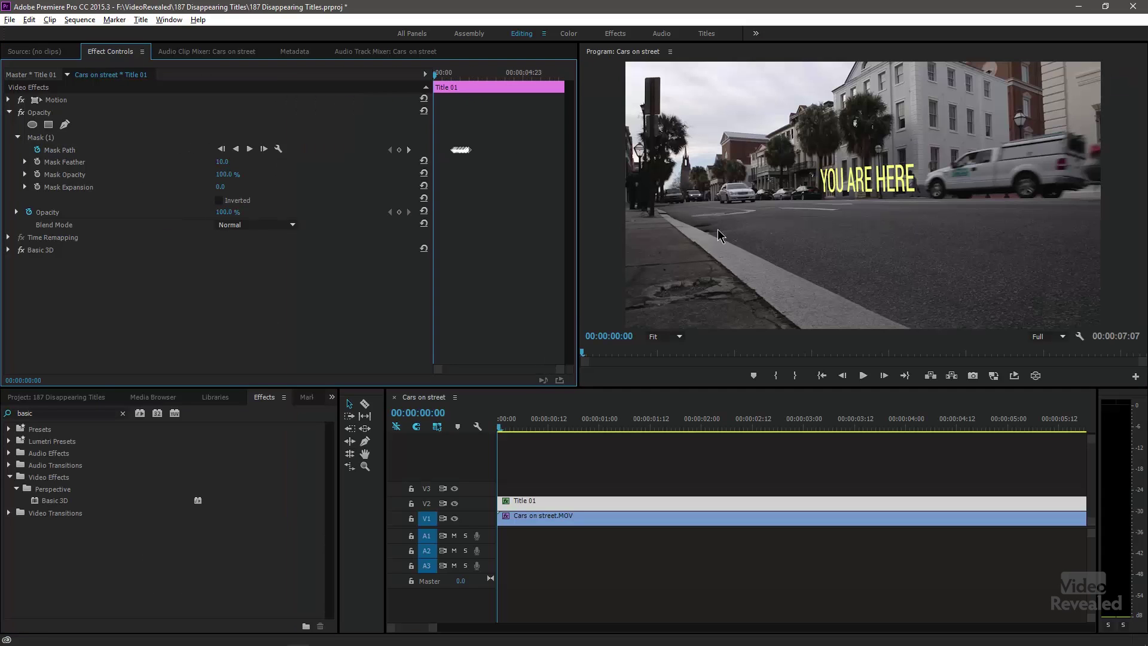